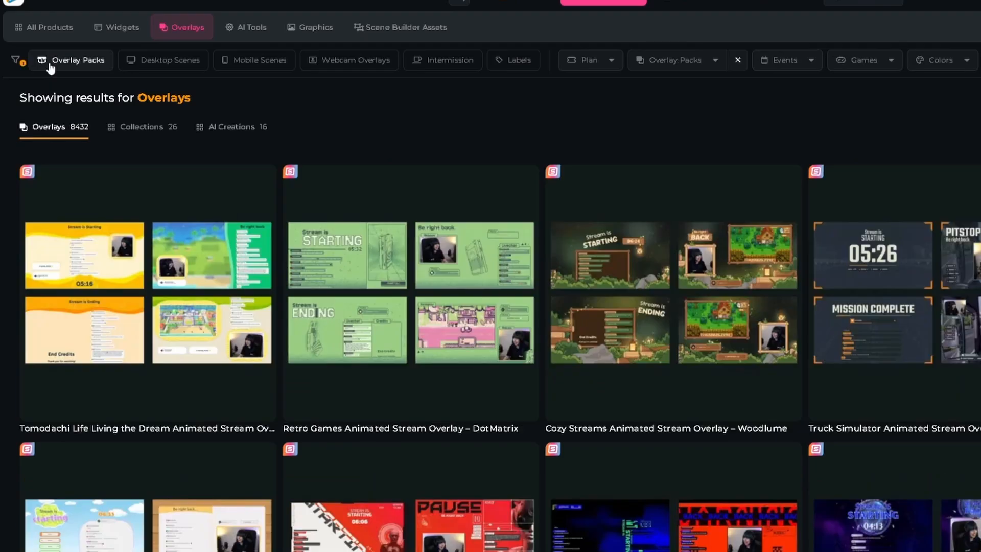
Step: Filter to free desktop scenes and open the FREE Stream Overlay Collection - Black-White page
left_click(158, 63)
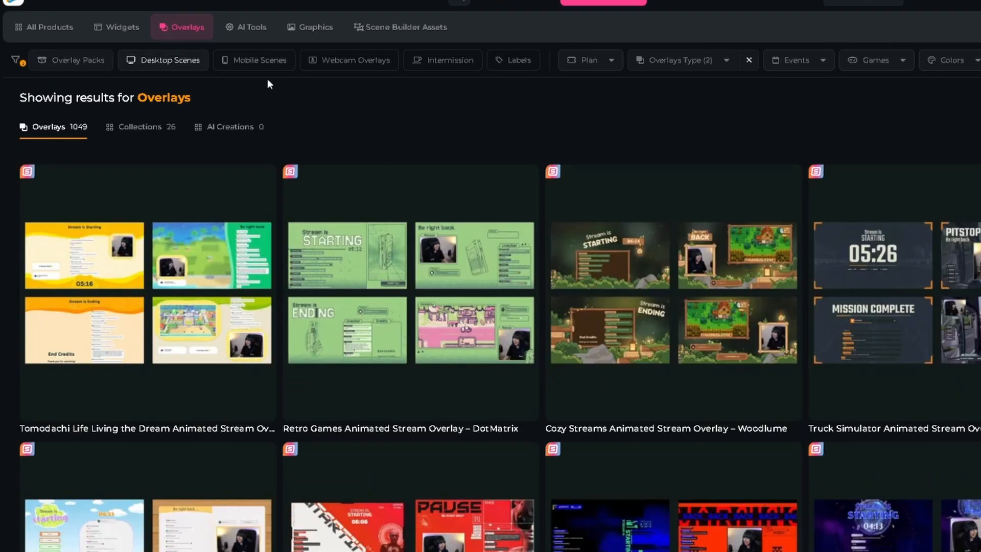
left_click(610, 65)
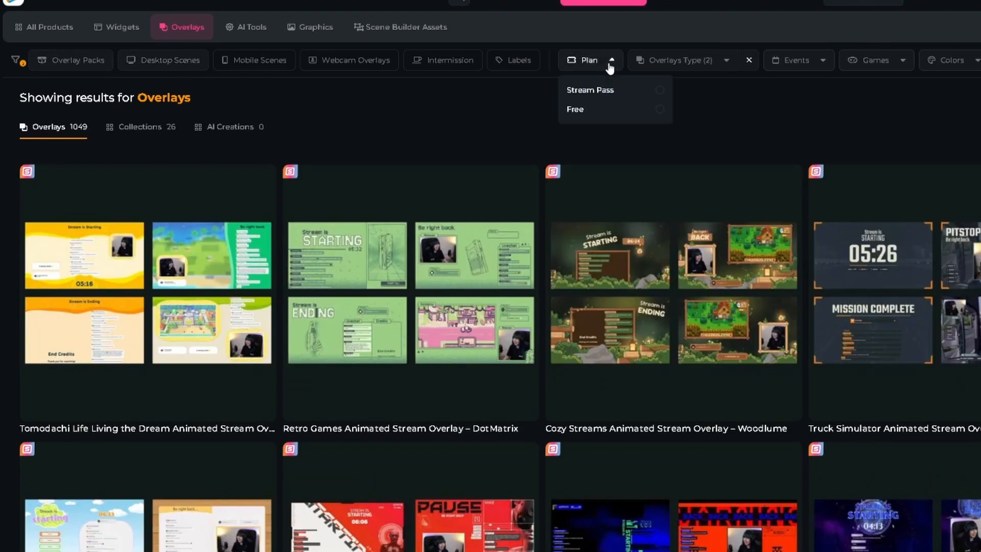
left_click(595, 113)
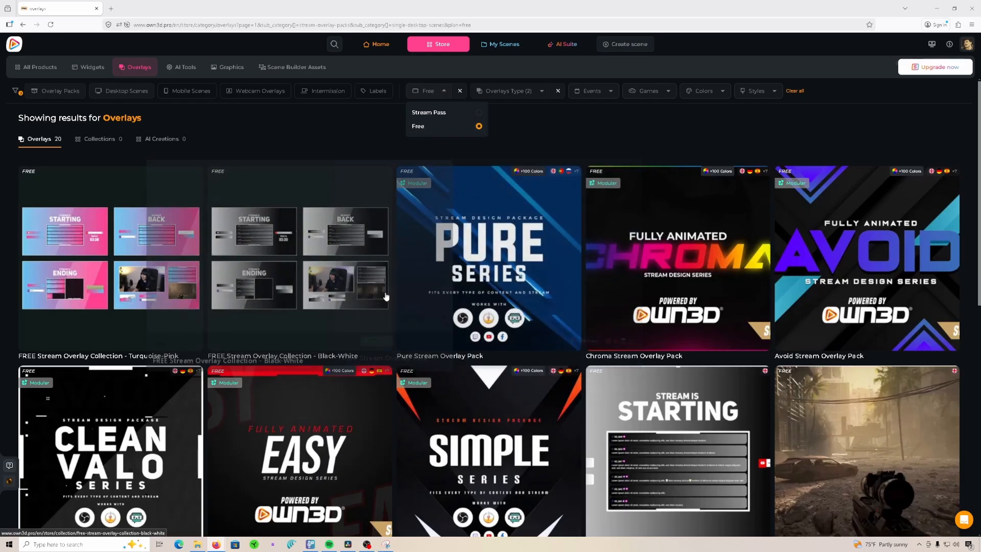
mouse_move(336, 261)
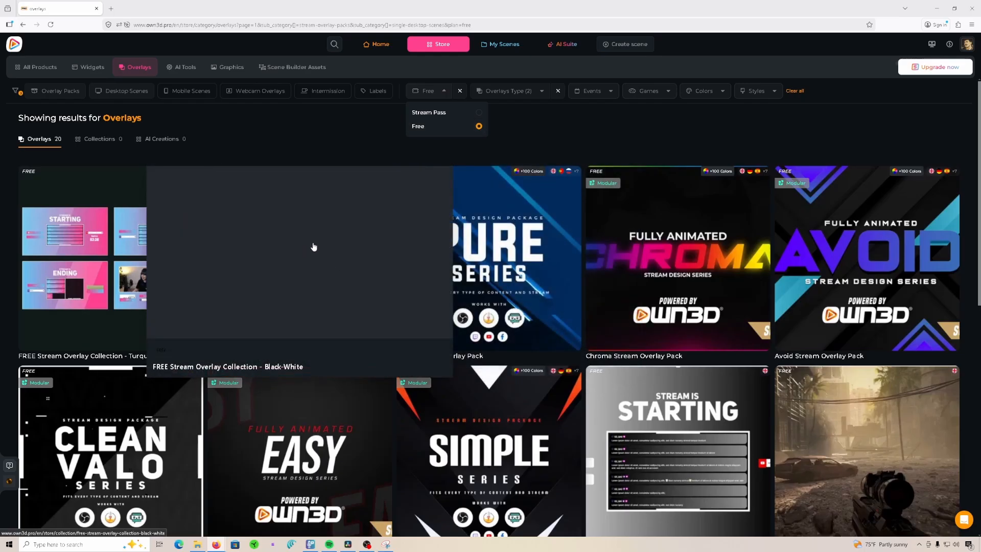
left_click(314, 247)
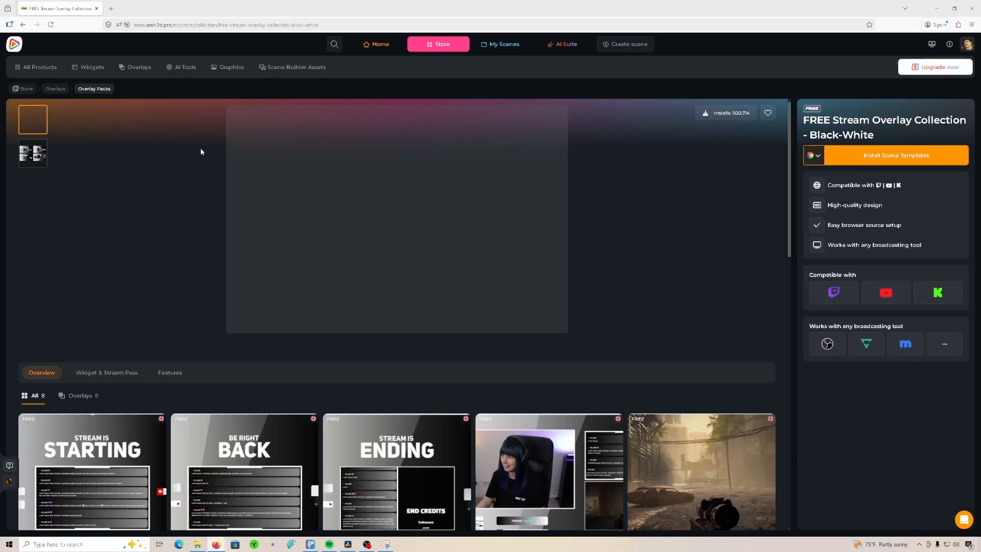
scroll(144, 283, "down", 3)
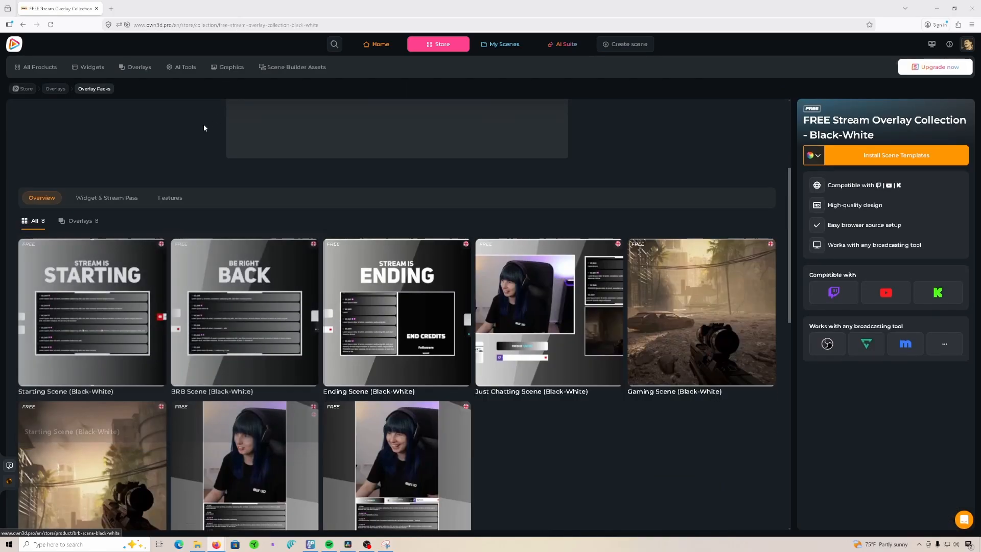
Step: Install the Starting Scene (Black-White) template for Twitch with a blank alert set, then view My Scenes
mouse_move(100, 308)
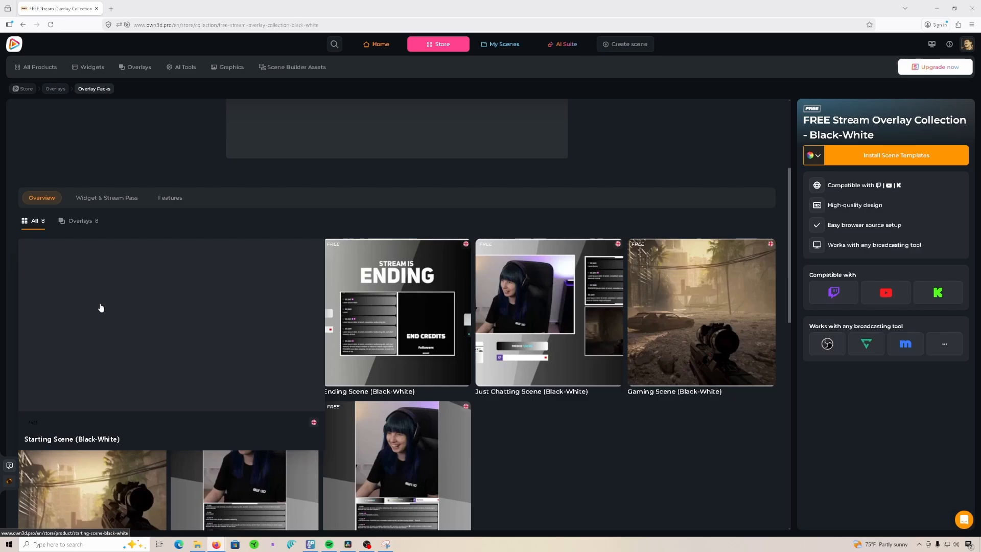
left_click(101, 308)
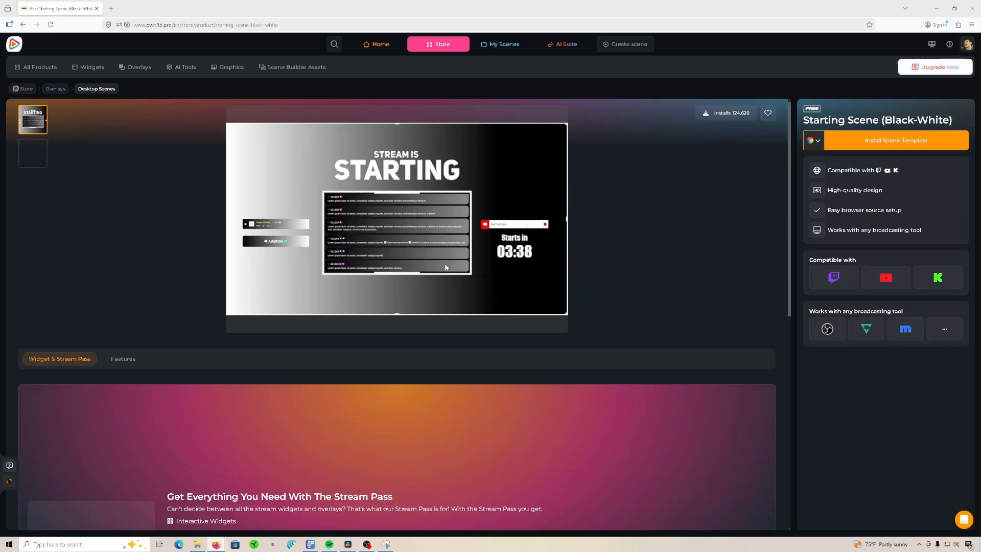
left_click(848, 145)
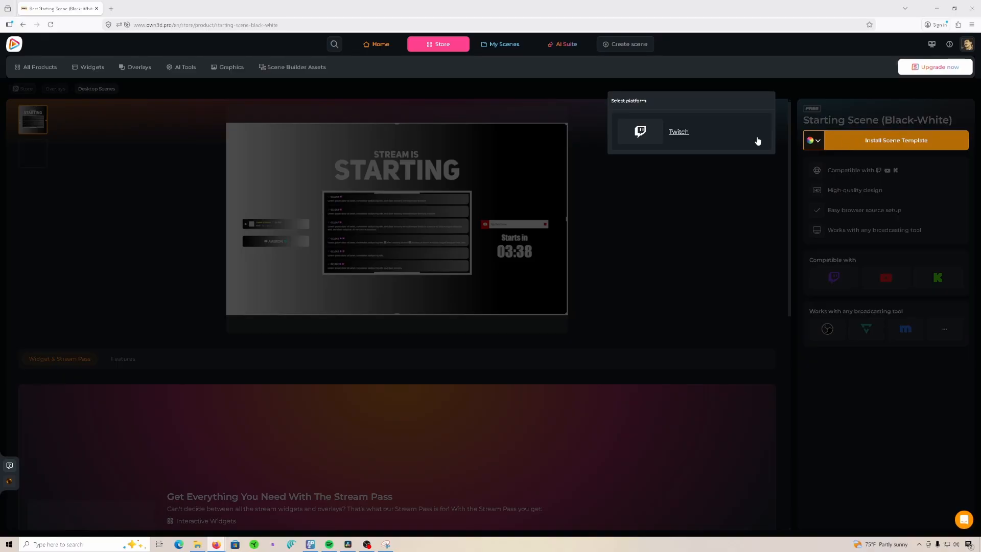
left_click(679, 131)
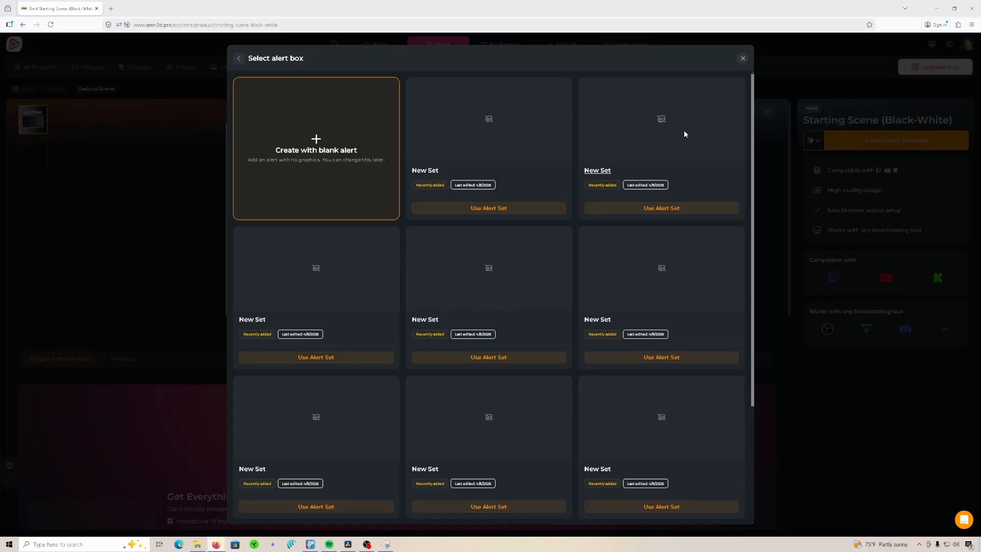
left_click(316, 137)
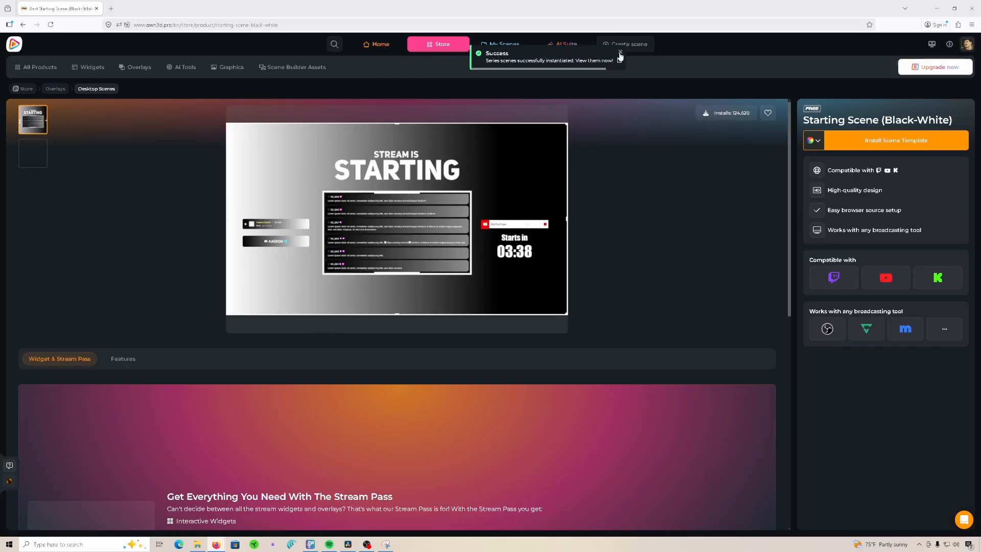
left_click(621, 53)
left_click(504, 46)
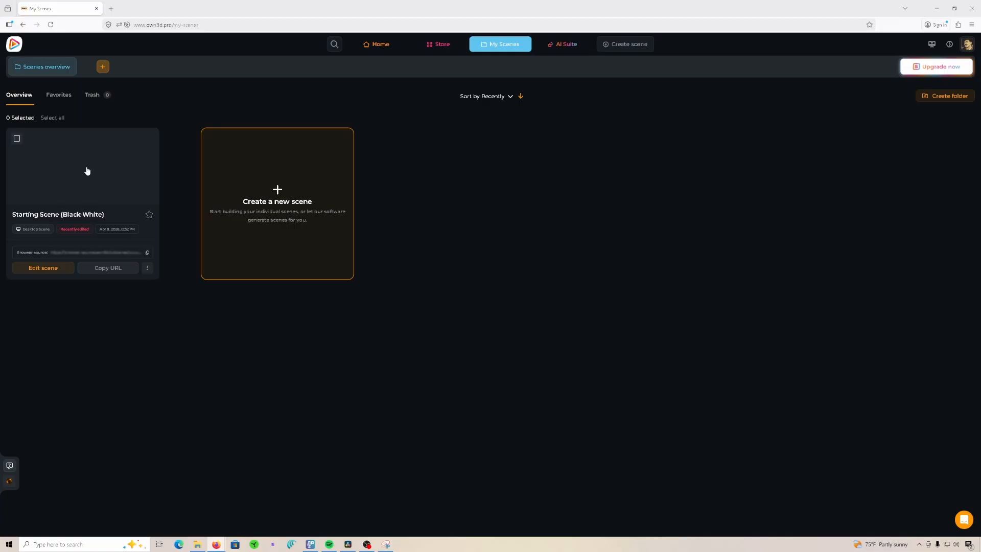
Step: Open the installed scene in the Scene Builder and check the Countdown widget's 240-second settings
left_click(85, 170)
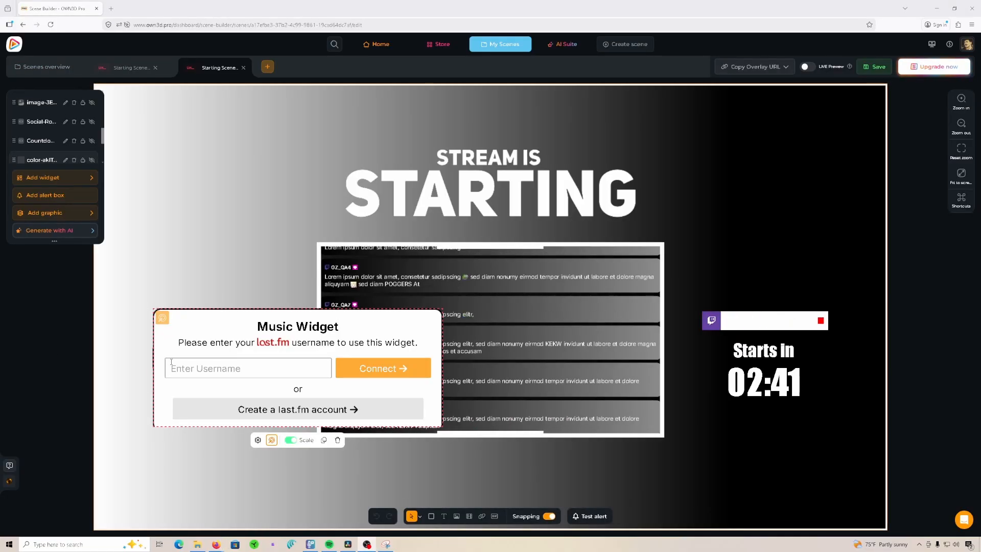
left_click(40, 141)
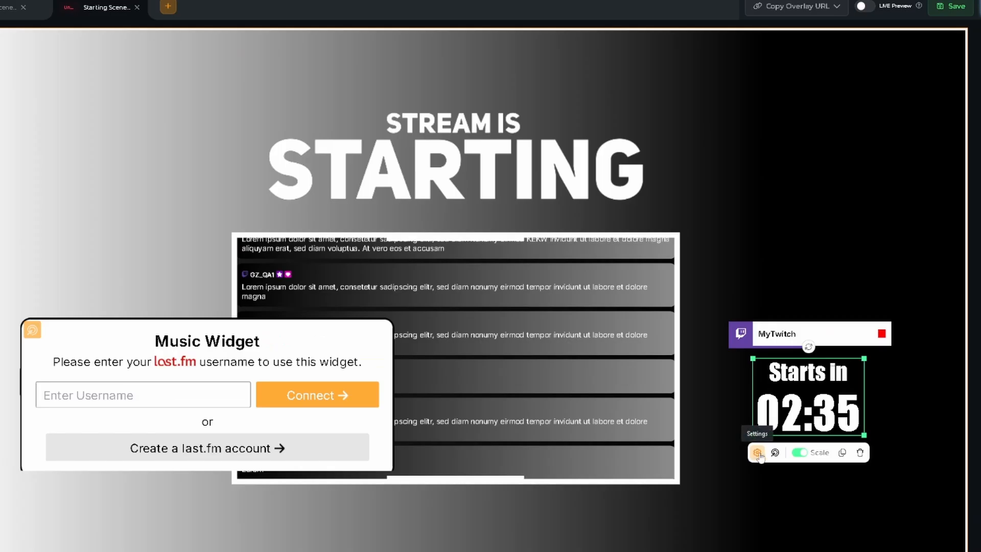
left_click(757, 453)
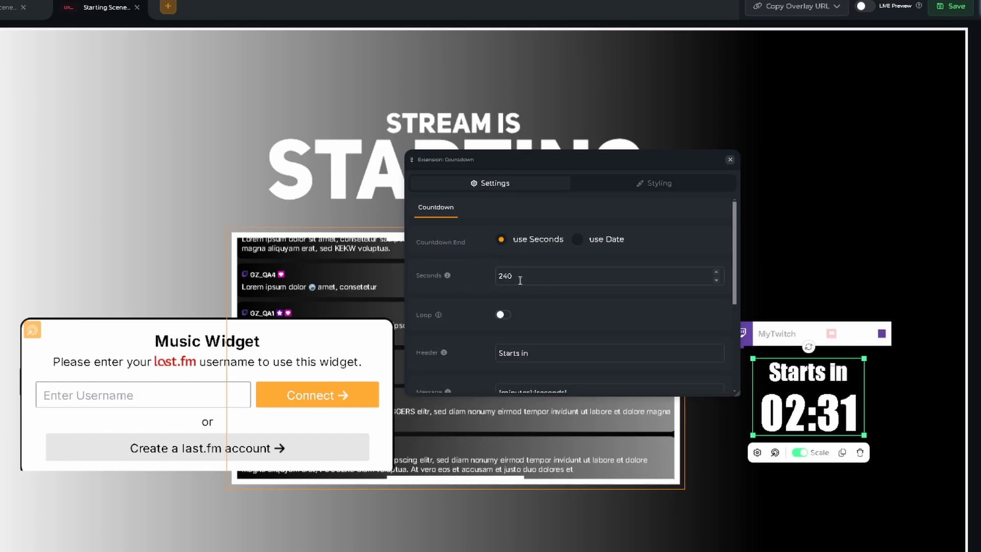
left_click(729, 160)
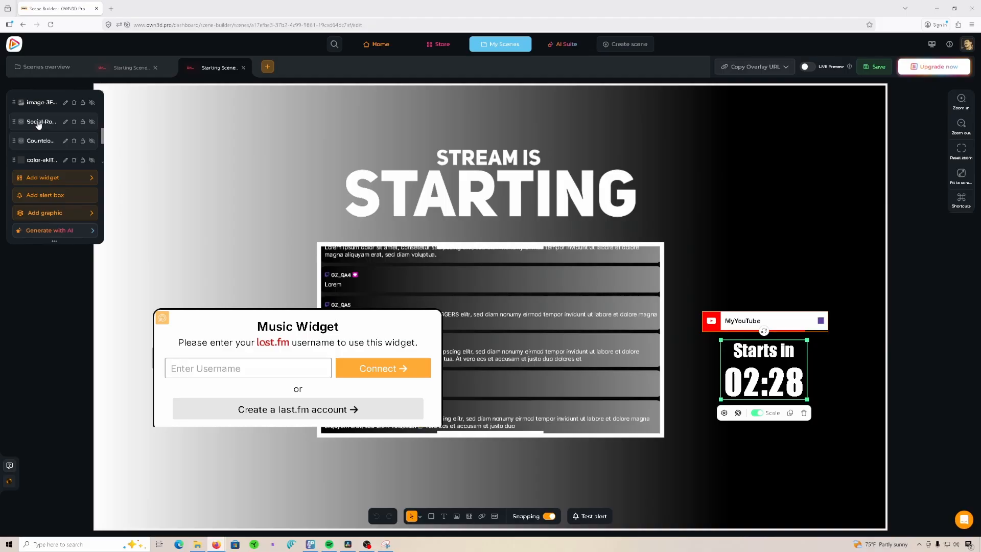
Step: Review the Social-Rotator's Content tab listing the Twitch and YouTube accounts
left_click(38, 124)
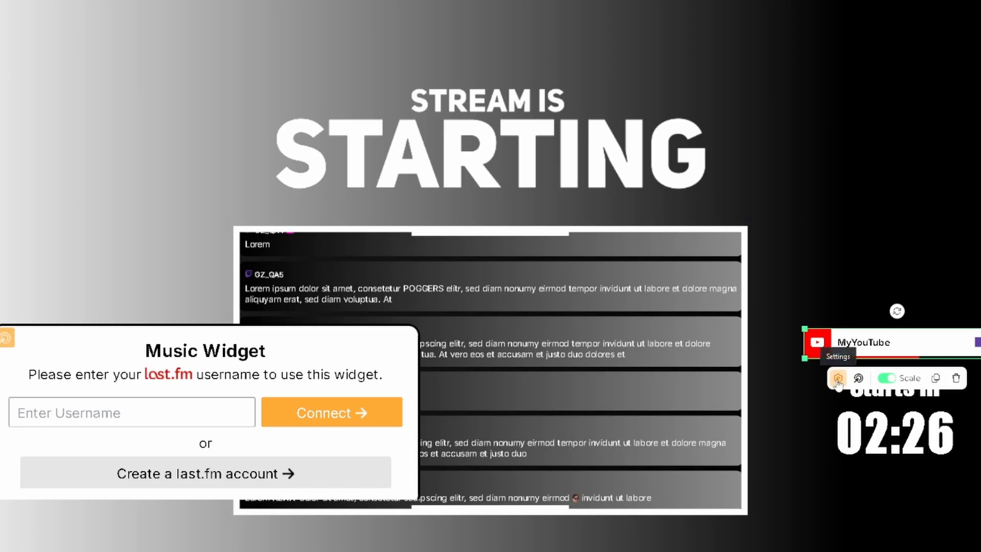
left_click(838, 379)
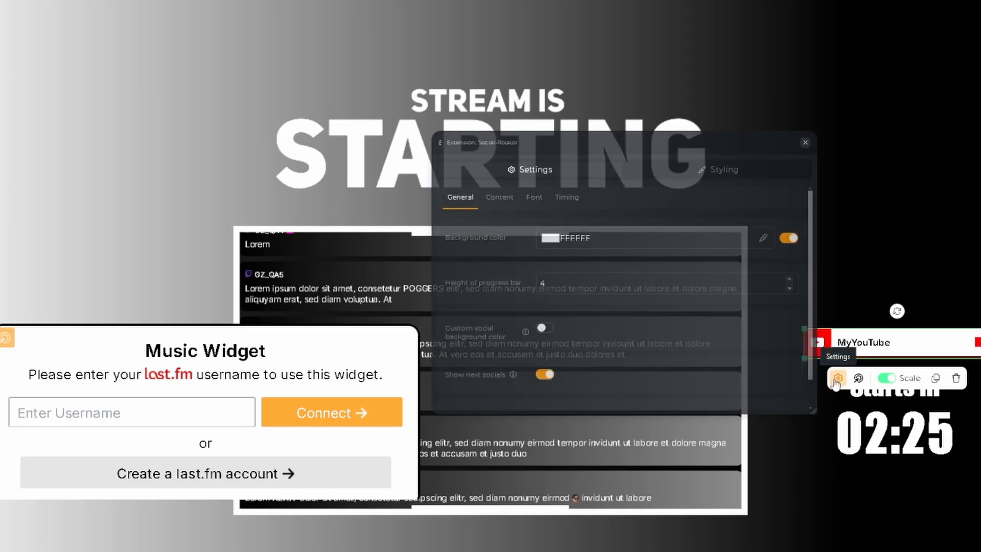
left_click(499, 198)
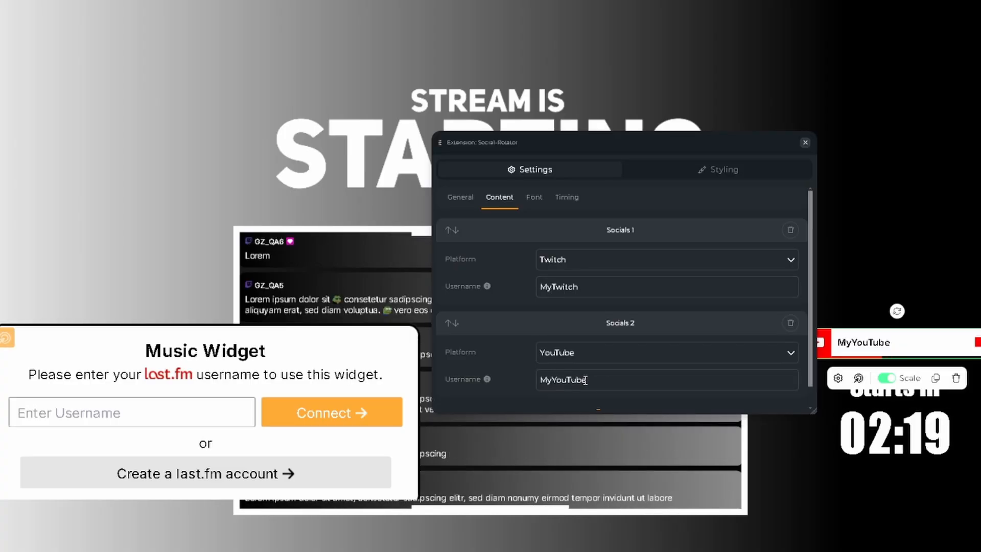
left_click(805, 141)
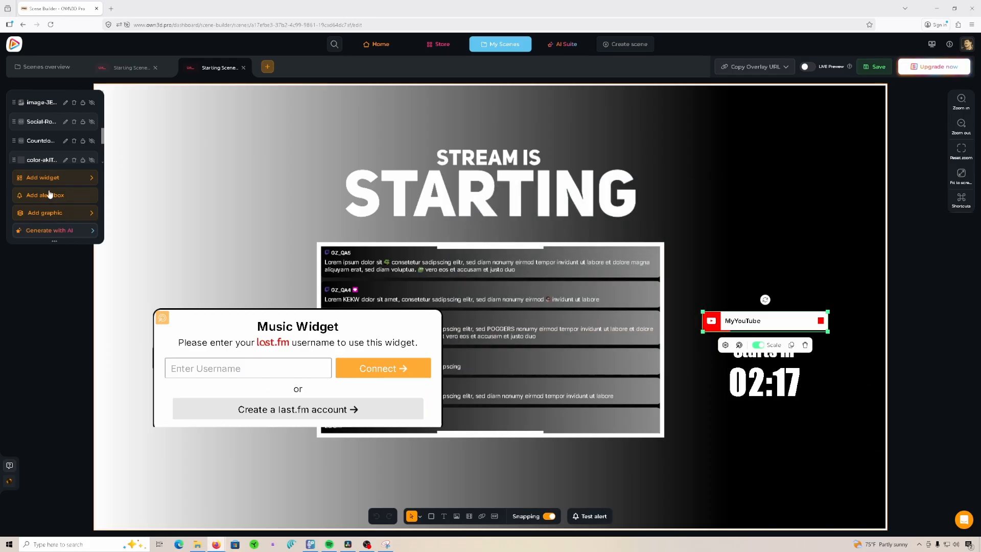
Step: Delete the Simple Music widget, save the scene, and copy the Complete scene overlay URL
scroll(39, 126, "up", 3)
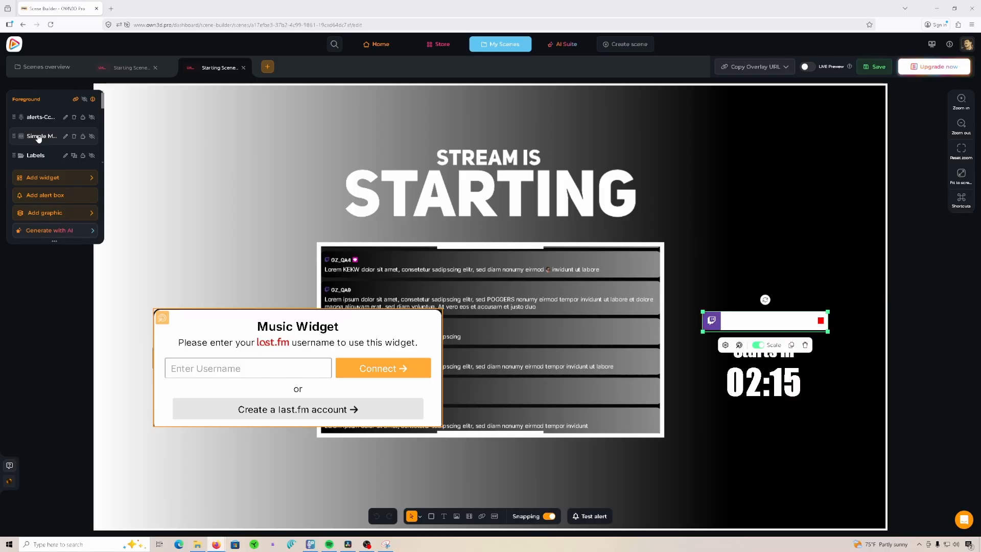
left_click(36, 137)
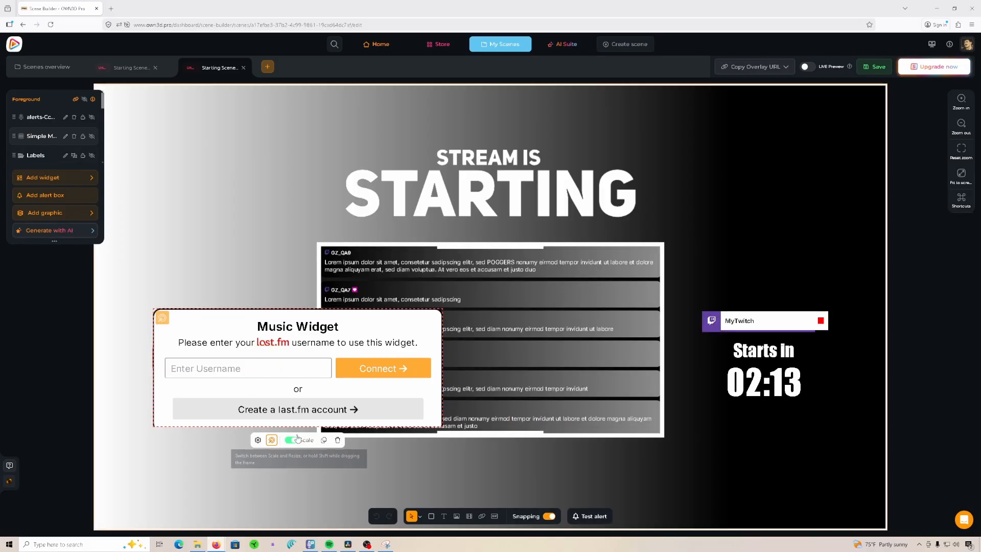
left_click(338, 440)
left_click(335, 438)
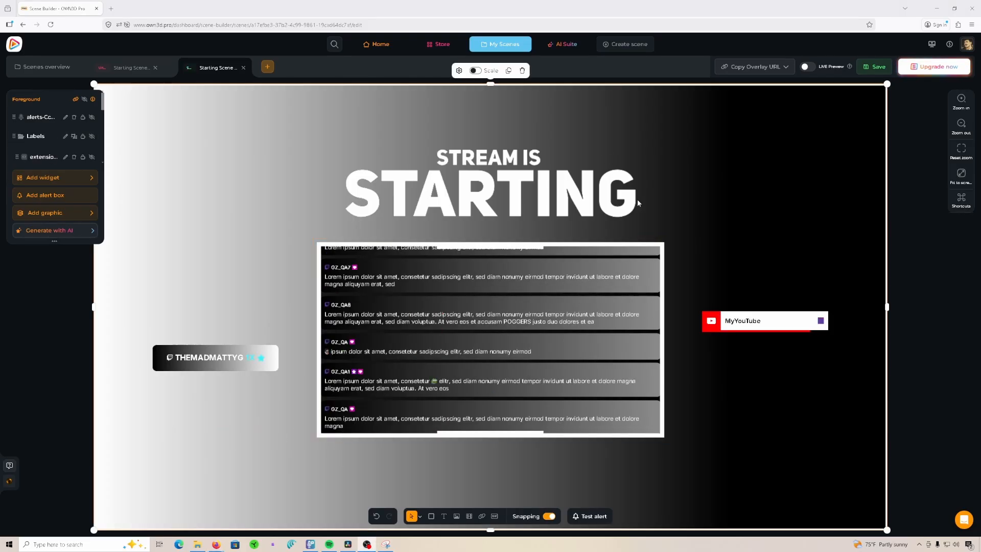
left_click(877, 71)
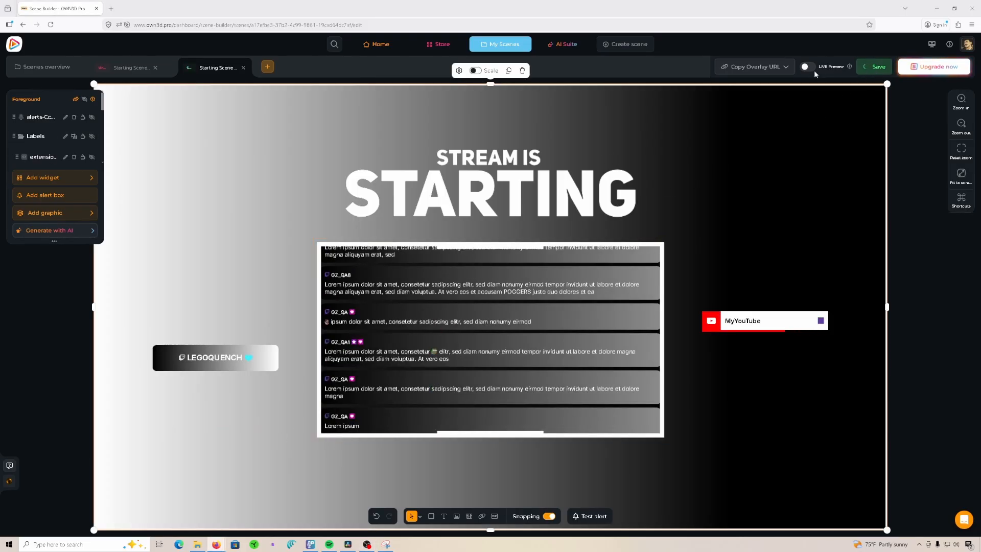
left_click(785, 68)
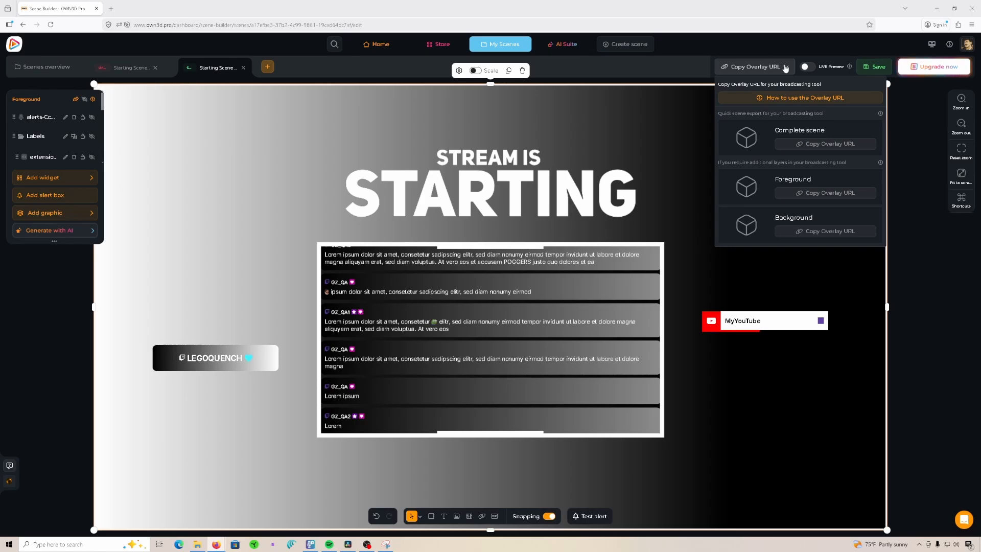
left_click(802, 148)
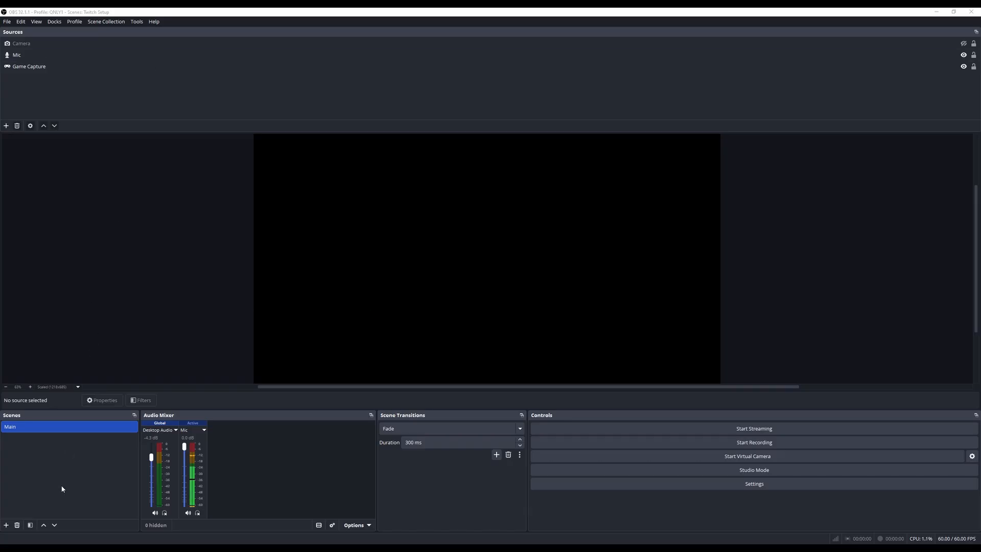
Step: Create a new OBS scene named 'SS Screen'
left_click(6, 525)
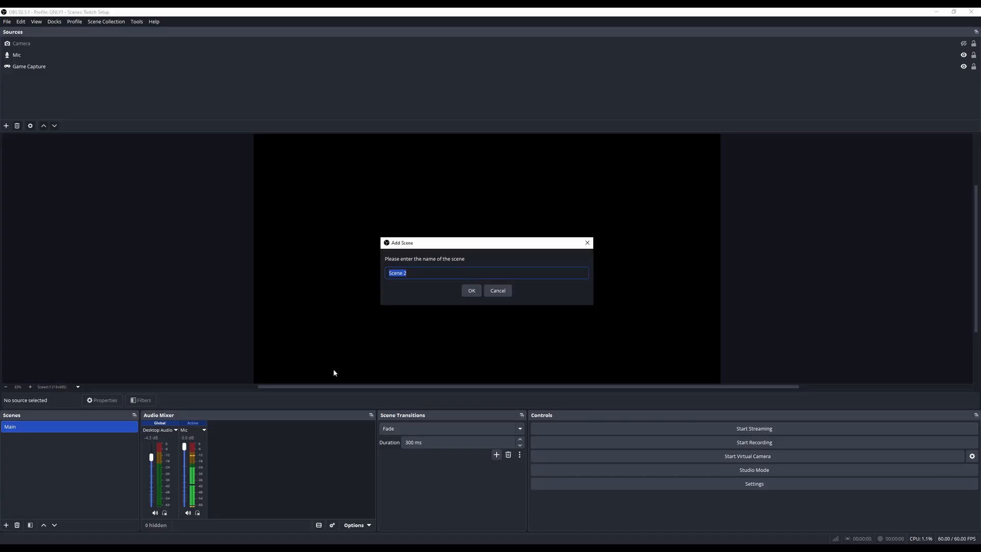
key("BackSpace")
type("SS Screen")
left_click(471, 290)
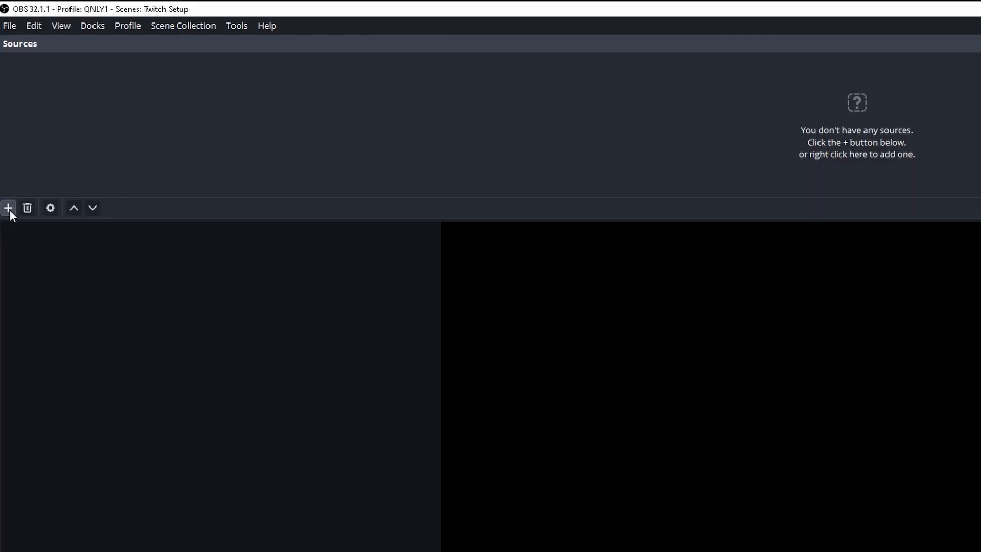
Step: Add a Browser source named 'Own3d SS' to the SS Screen scene
left_click(8, 208)
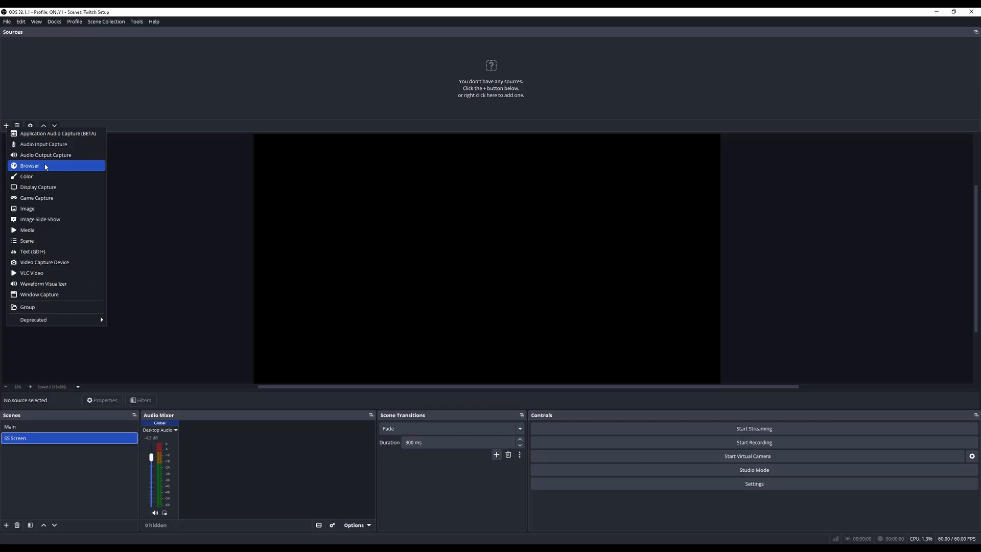
left_click(45, 166)
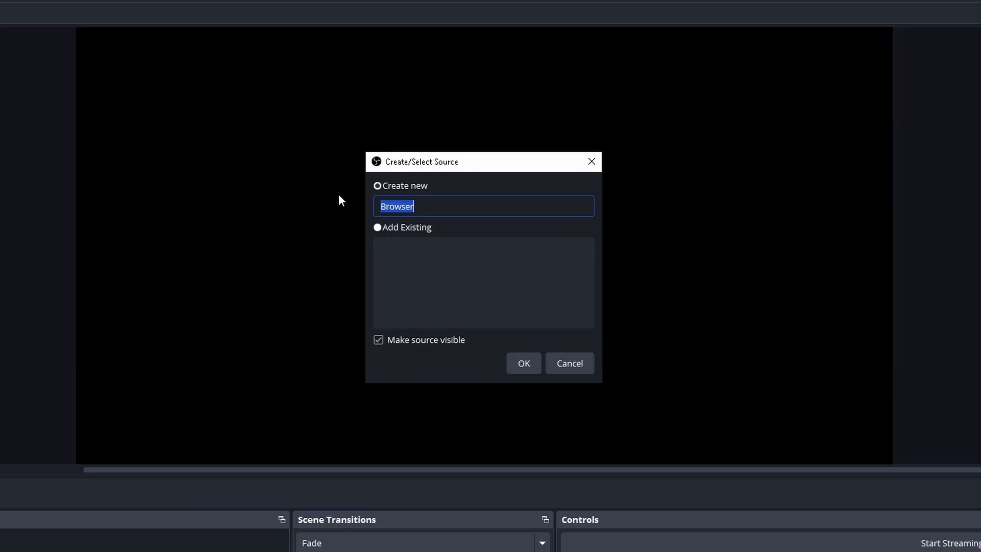
type("Own3d SS")
Step: Point the Own3d SS browser source at the copied own3d.tv overlay URL, sized 1920×1080
left_click(529, 368)
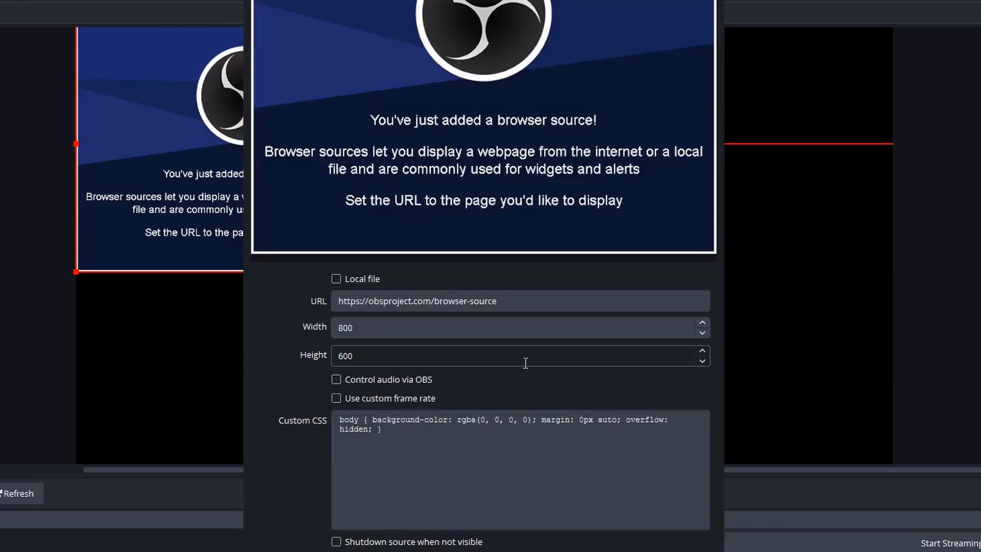
triple_click(504, 301)
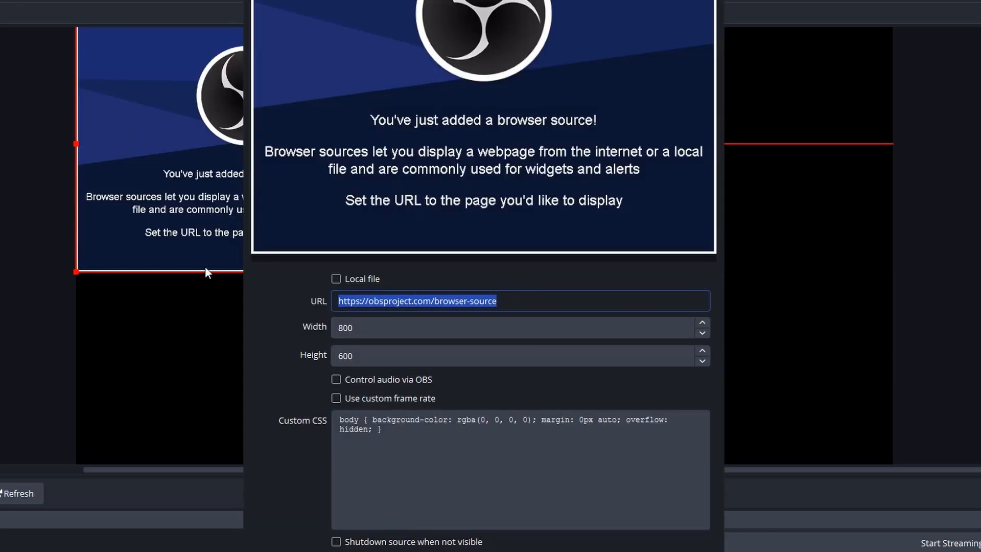
type("https://browser-source.own3d.tv/scenes/a17efe6e-d97f-4015-ac90-353ec7f8581f")
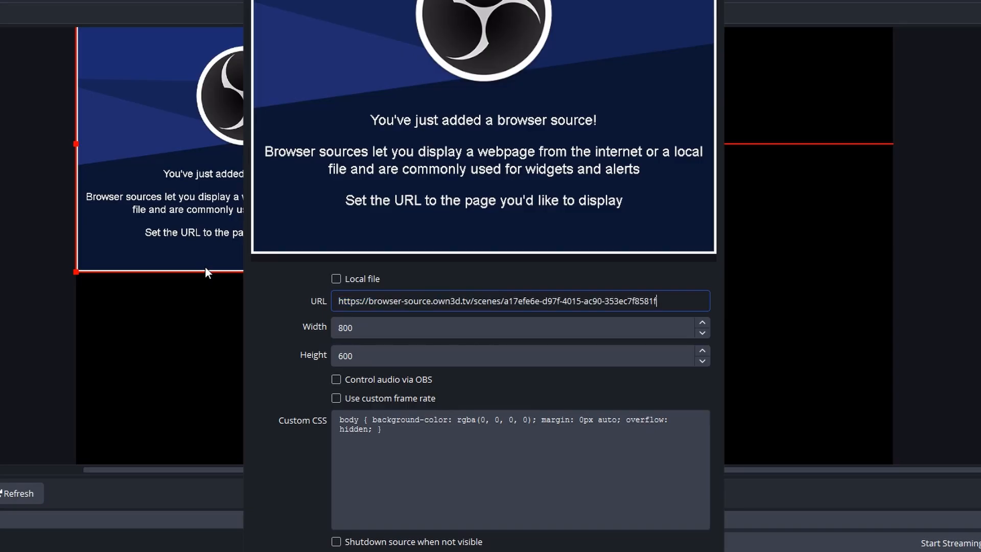
key("Tab")
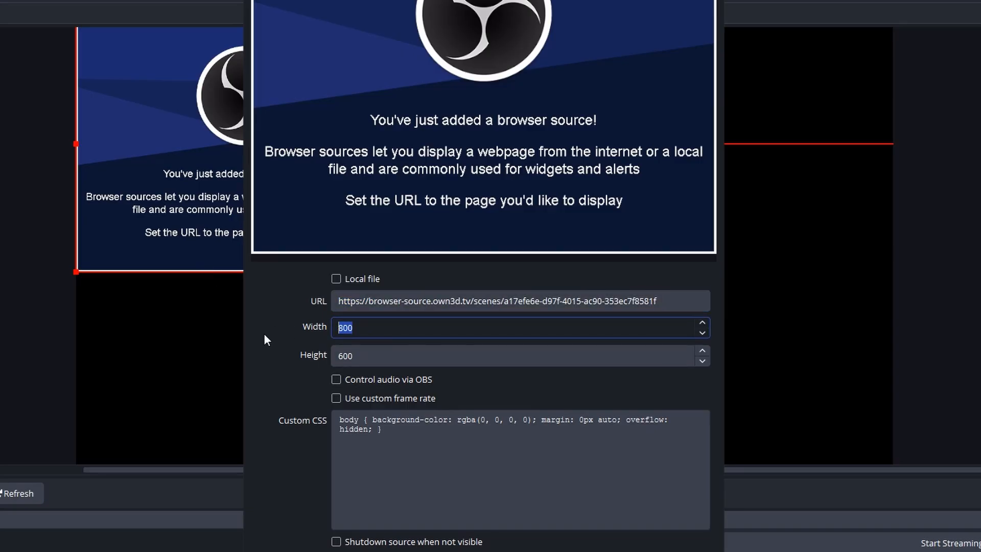
type("1920")
key("Tab")
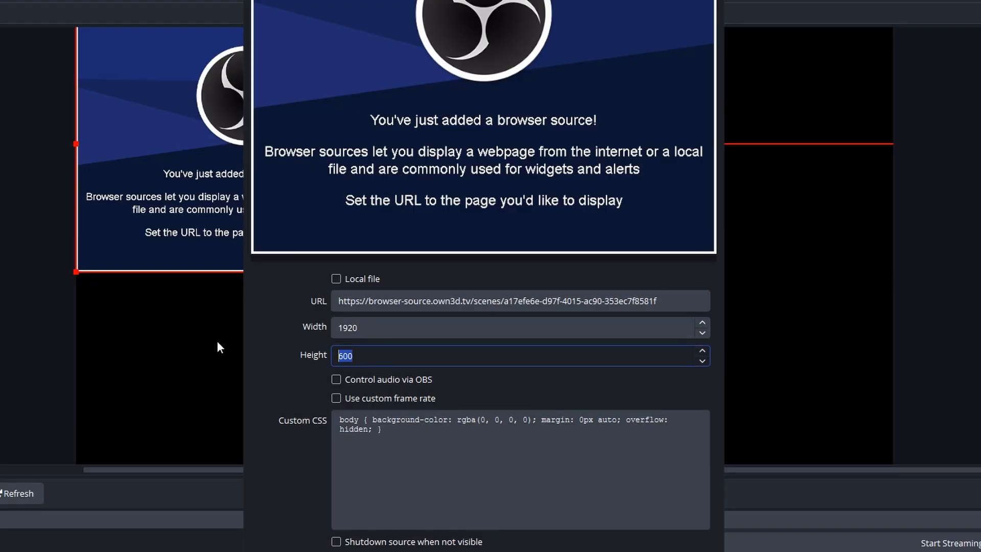
type("1080")
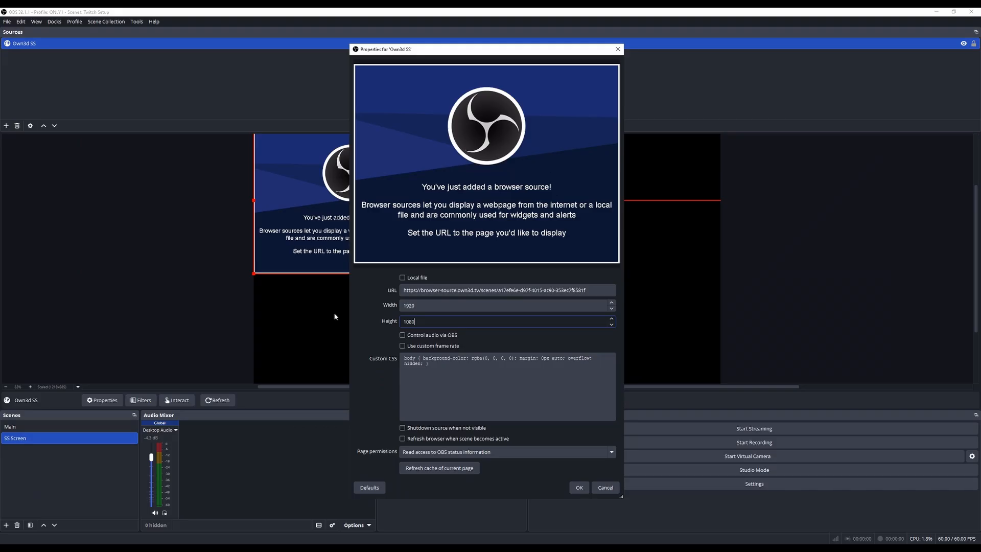
left_click(584, 483)
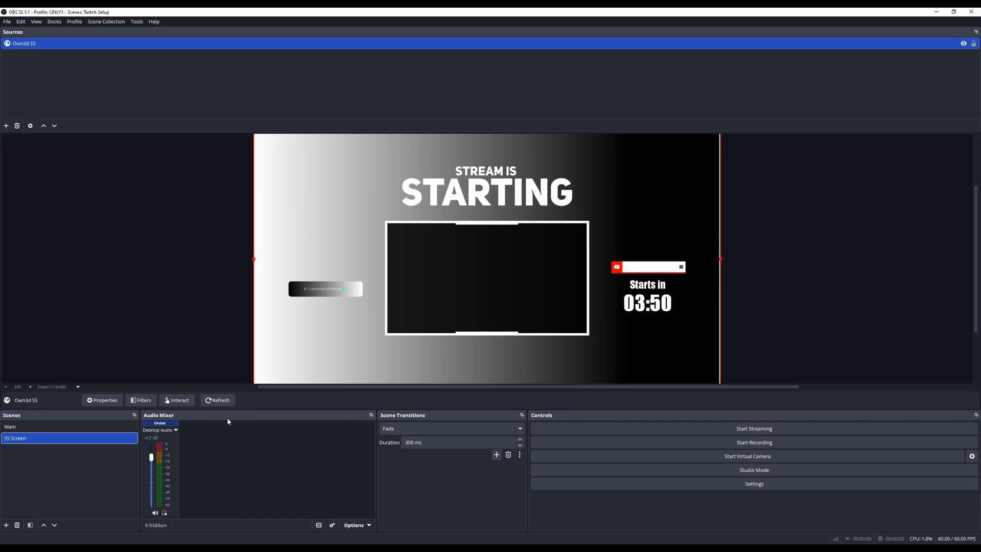
Step: Refresh the Own3d SS browser source to reload the overlay
left_click(214, 403)
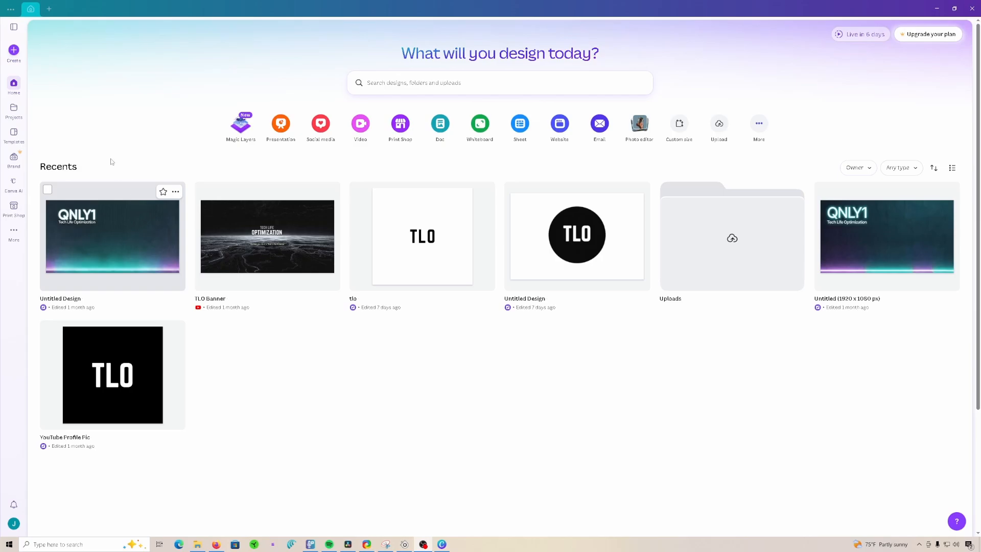
Step: Create a blank 1920×1080 px custom-size design and search templates for 'stream starting soon'
left_click(14, 51)
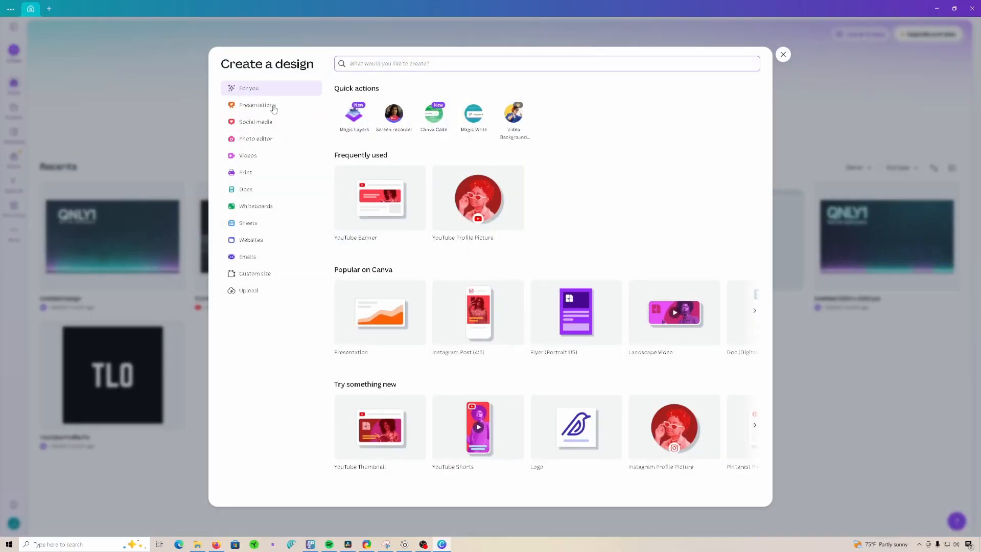
left_click(248, 275)
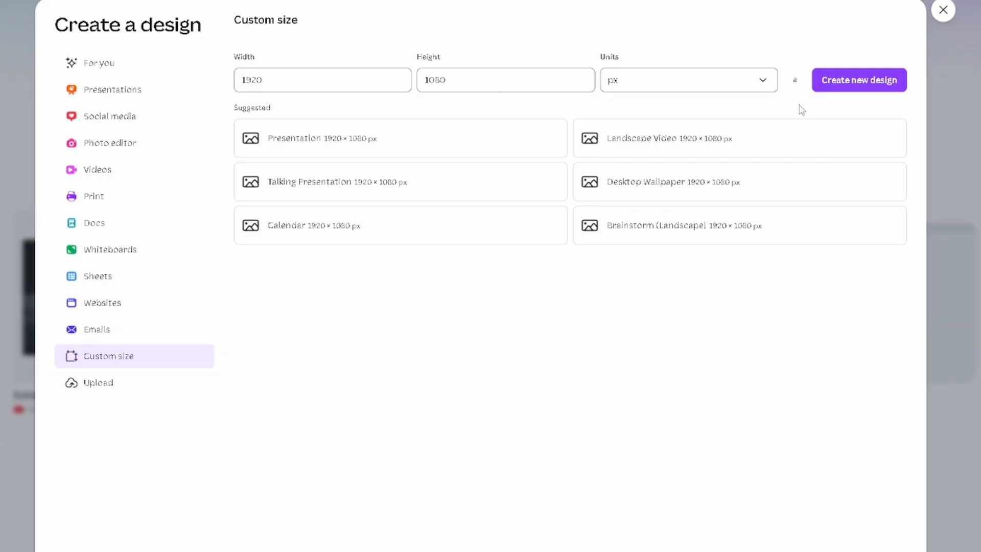
left_click(850, 90)
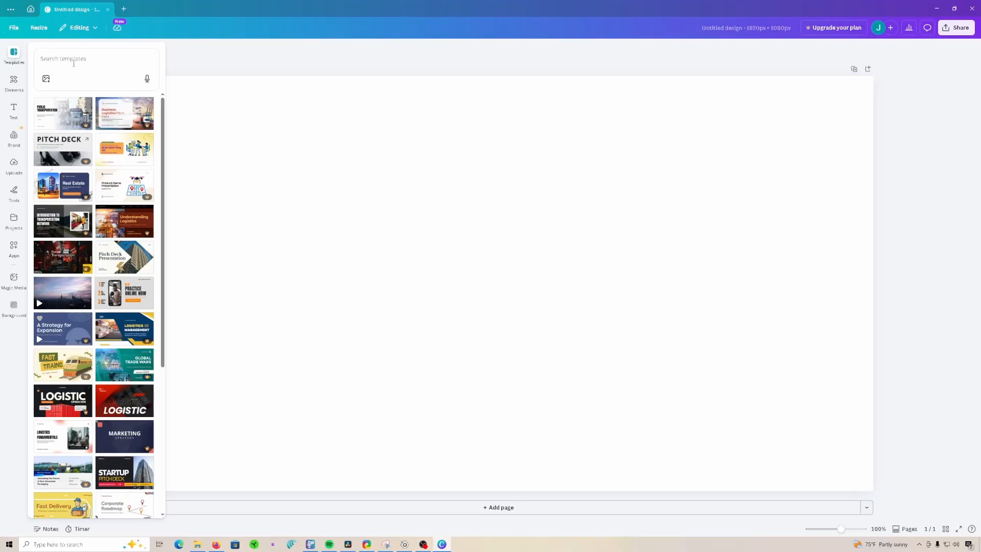
left_click(74, 60)
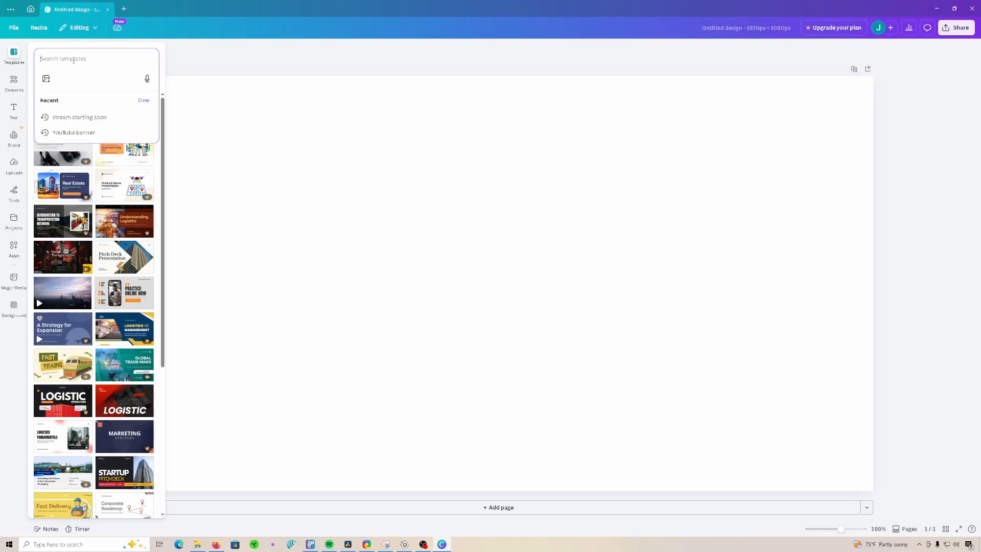
left_click(79, 118)
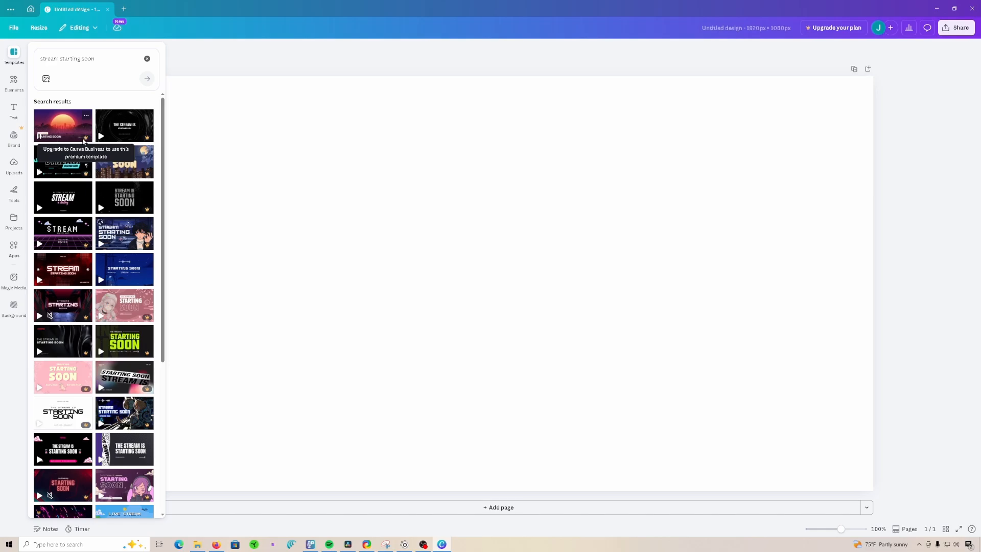
Step: Apply the red Stream Starting Soon video template and change its top name text to 'TWITCH HANDLE'
left_click(61, 271)
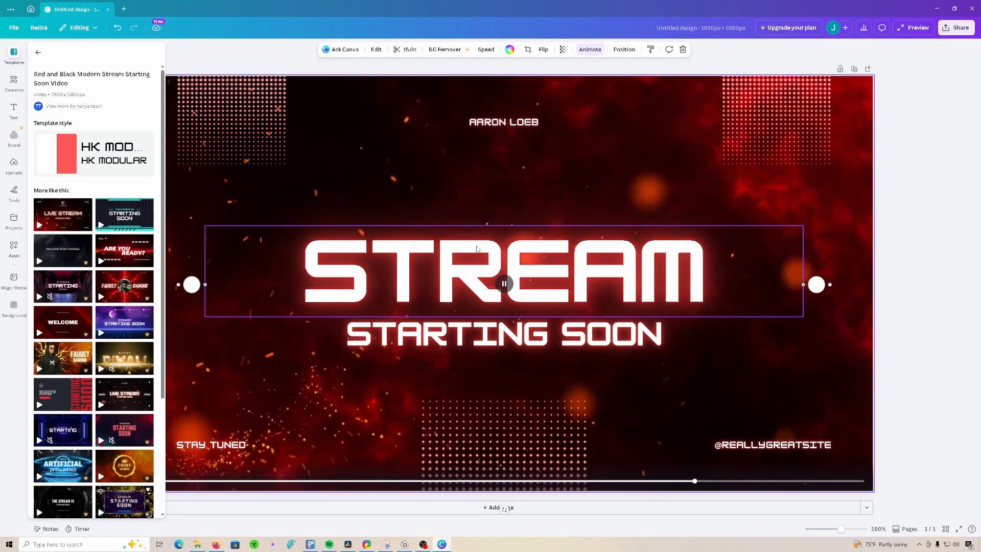
left_click(492, 125)
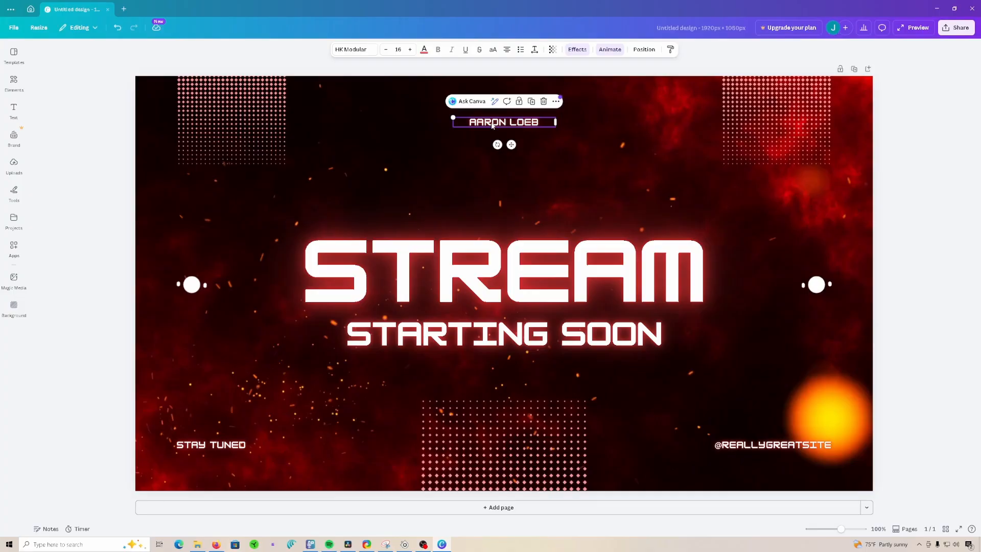
double_click(541, 123)
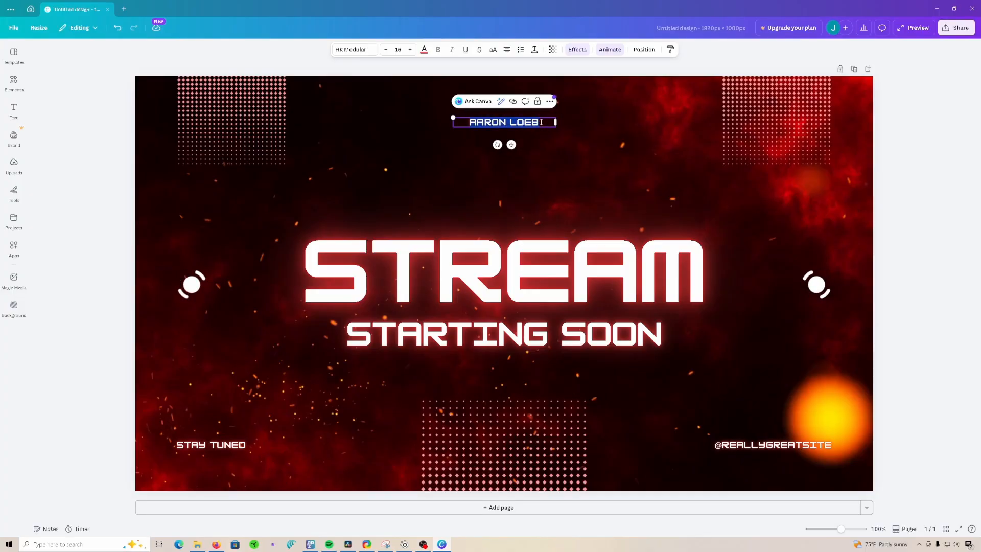
key("BackSpace")
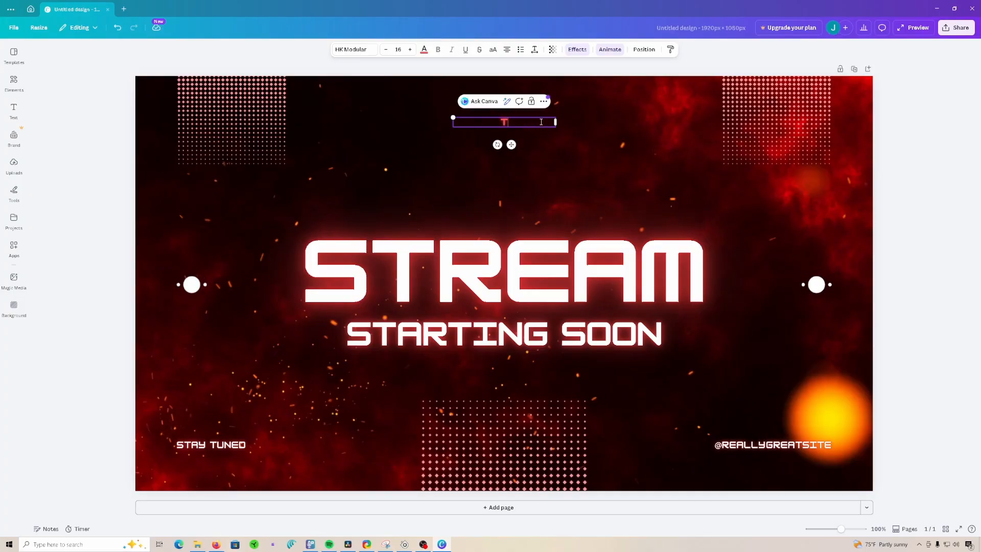
type("TWITCH HANDLE")
left_click(576, 157)
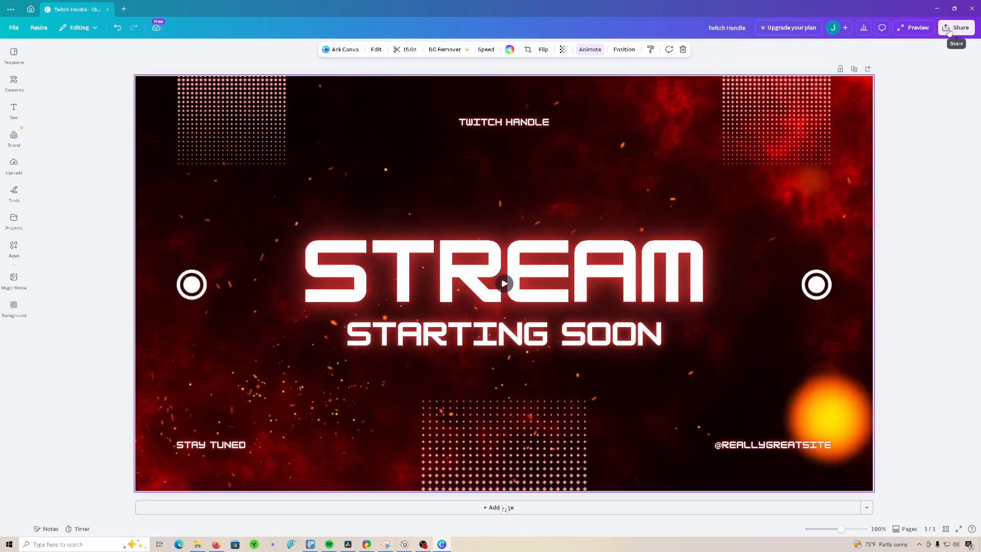
Step: Download the Twitch Handle design as a 1080p MP4 video
left_click(956, 28)
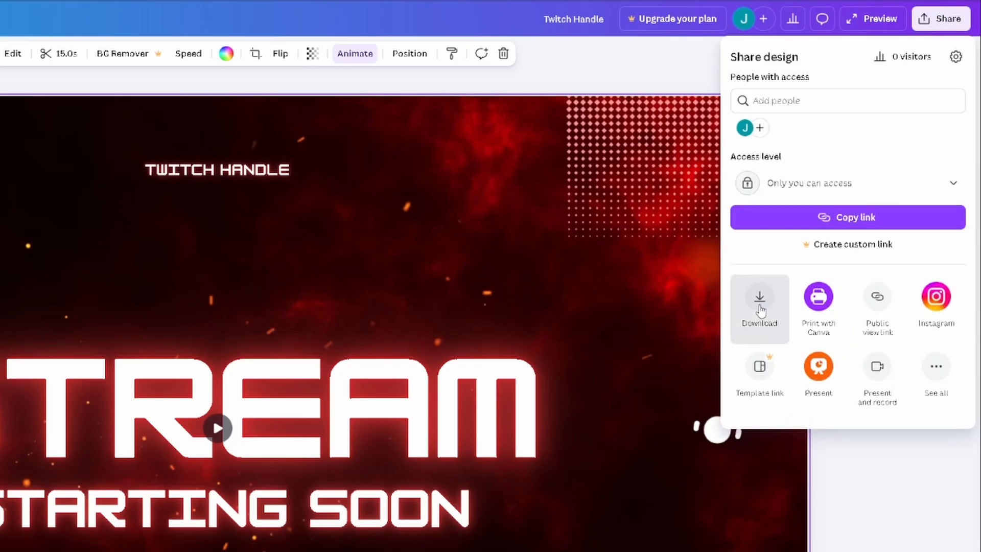
left_click(759, 304)
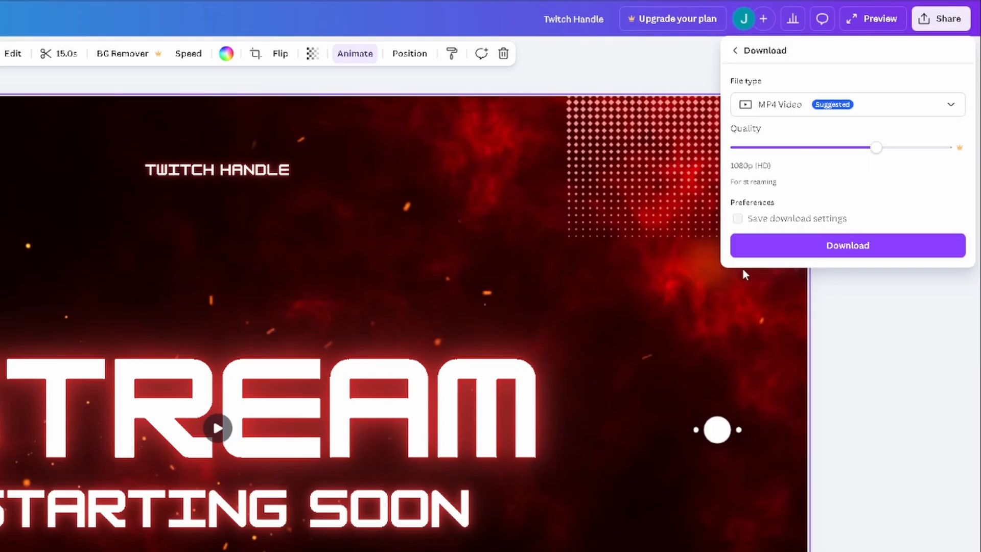
left_click(797, 249)
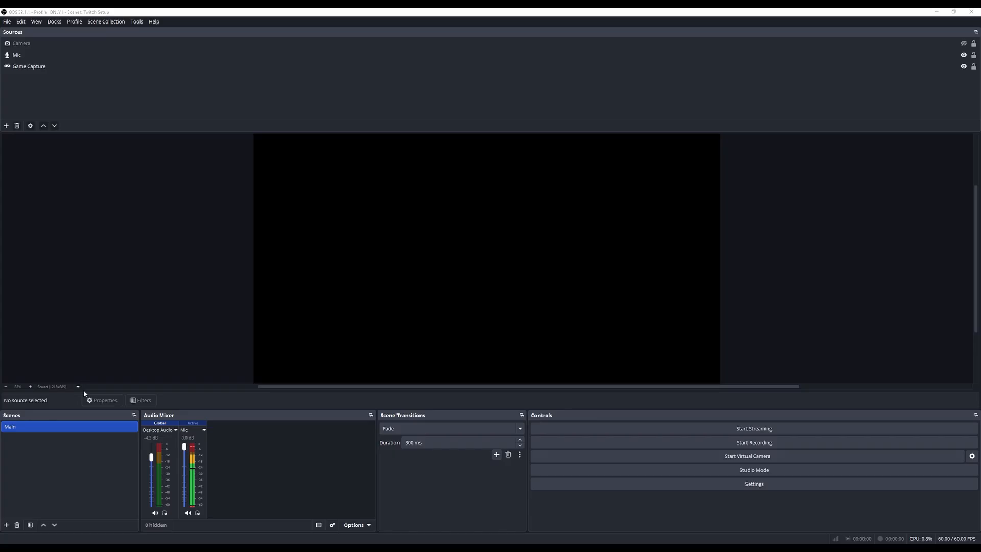
Step: Create a new scene named SS Screen
left_click(6, 525)
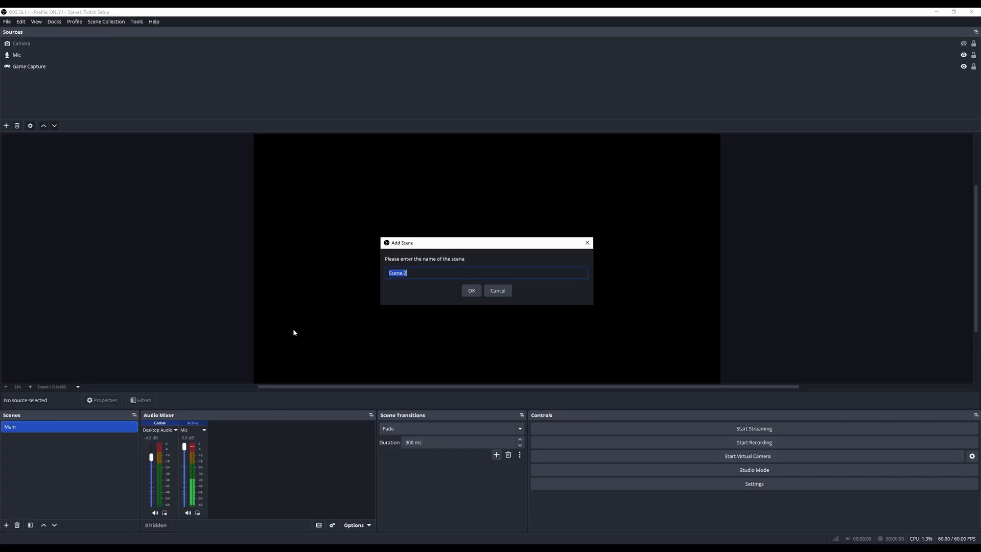
type("SS Screen")
left_click(474, 291)
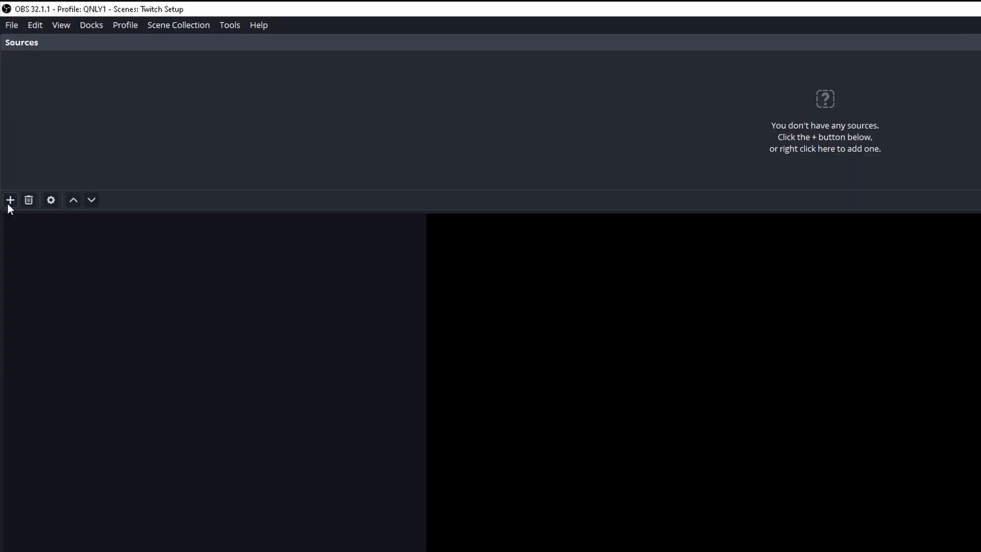
Step: Add a media source that plays the SS Screen 2.mp4 video
left_click(6, 126)
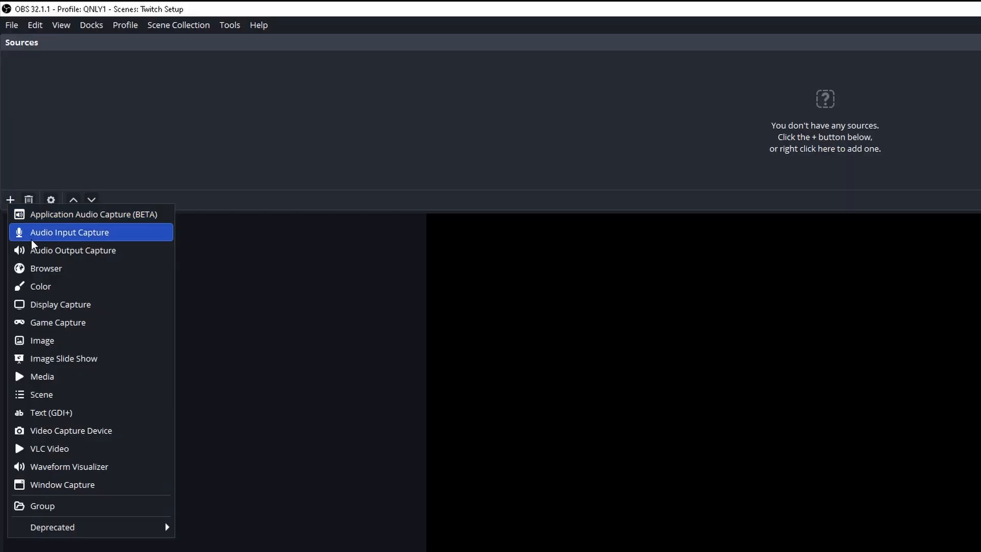
left_click(49, 377)
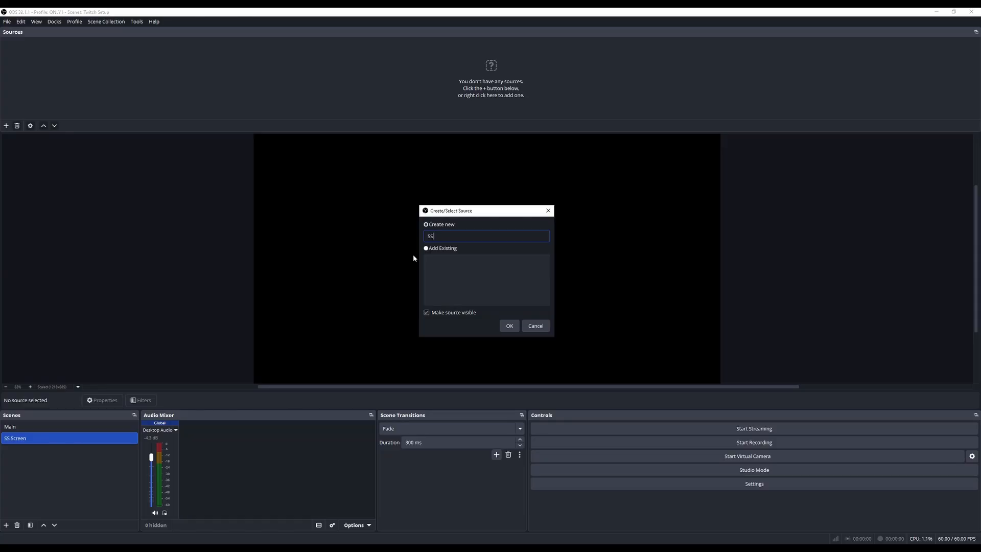
left_click(506, 326)
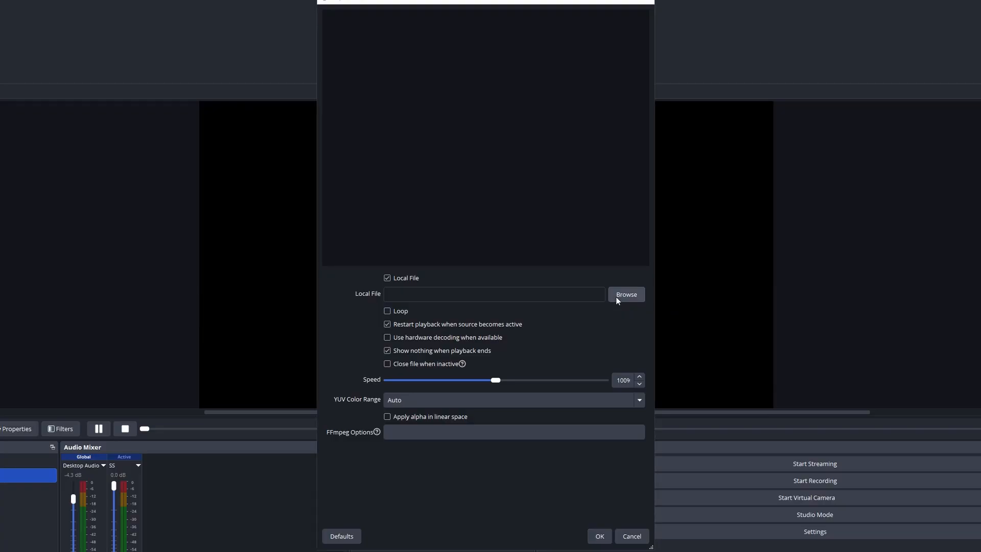
left_click(617, 296)
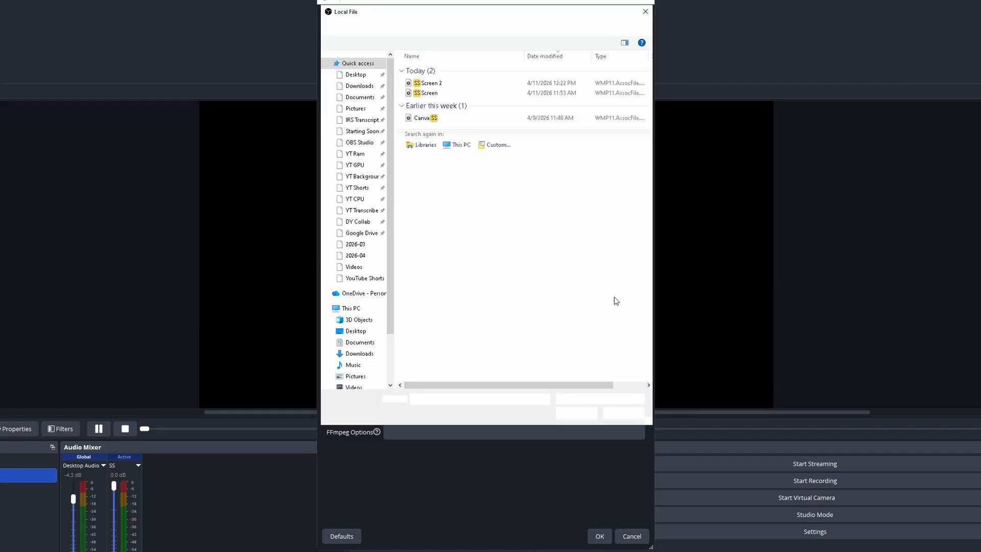
left_click(443, 87)
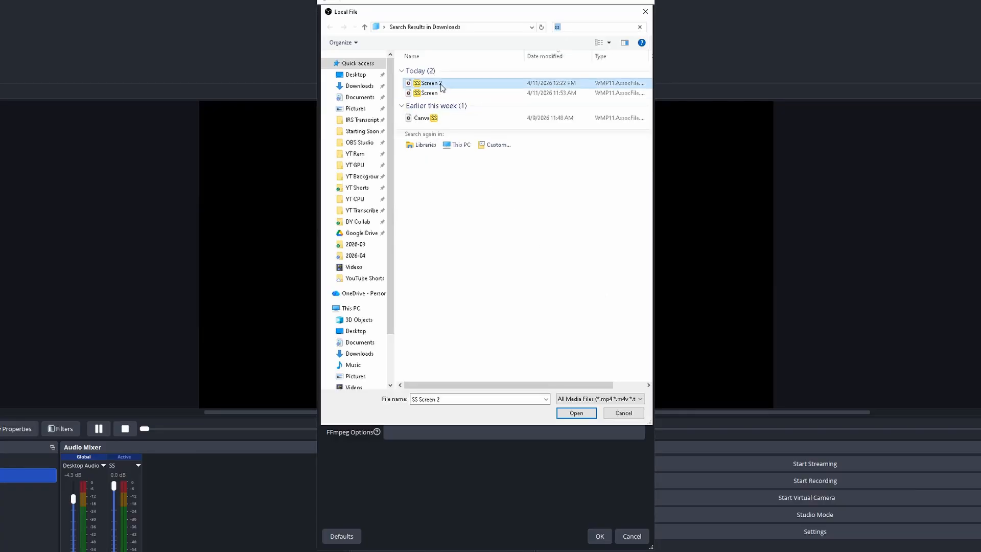
left_click(571, 412)
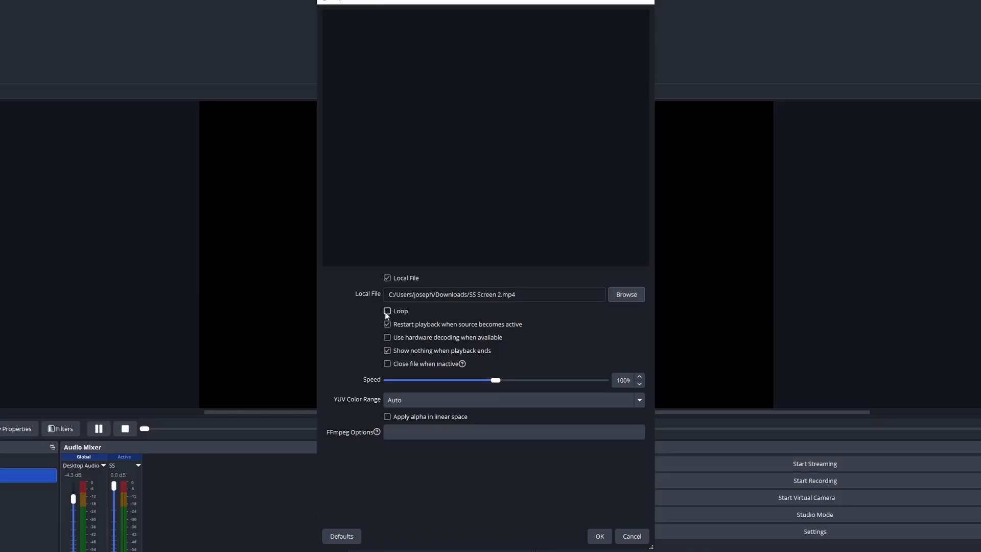
left_click(599, 535)
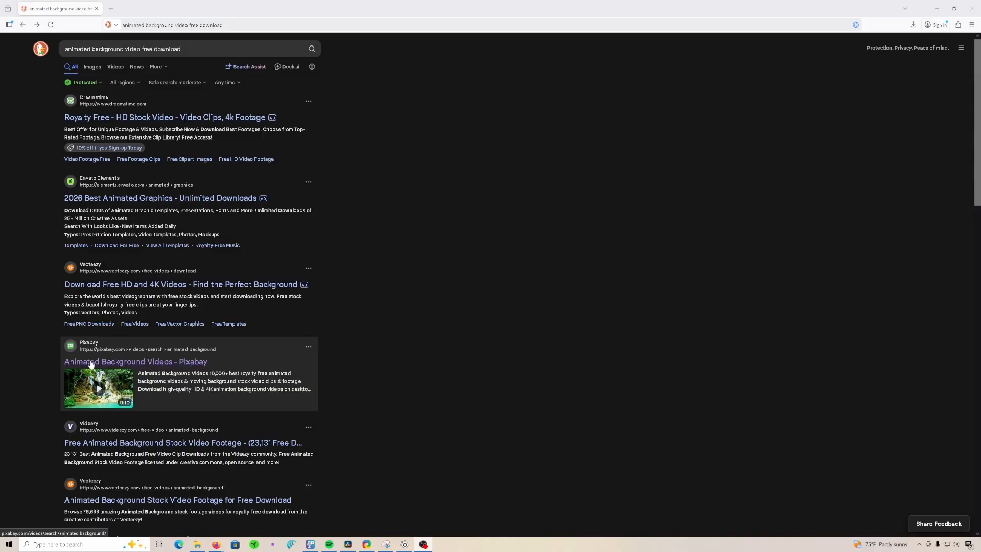
Step: Open Pixabay's animated background videos and browse the background video results
left_click(91, 364)
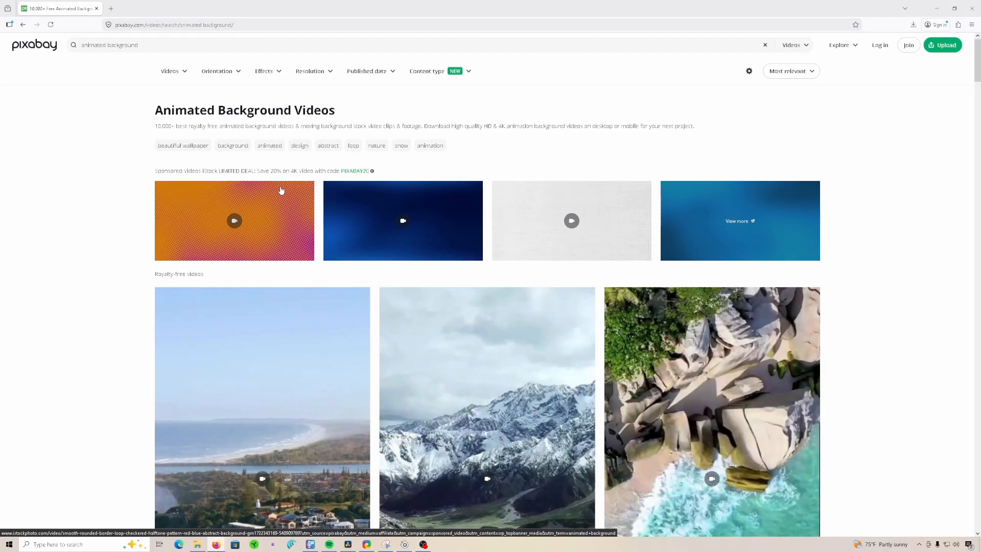
left_click(235, 146)
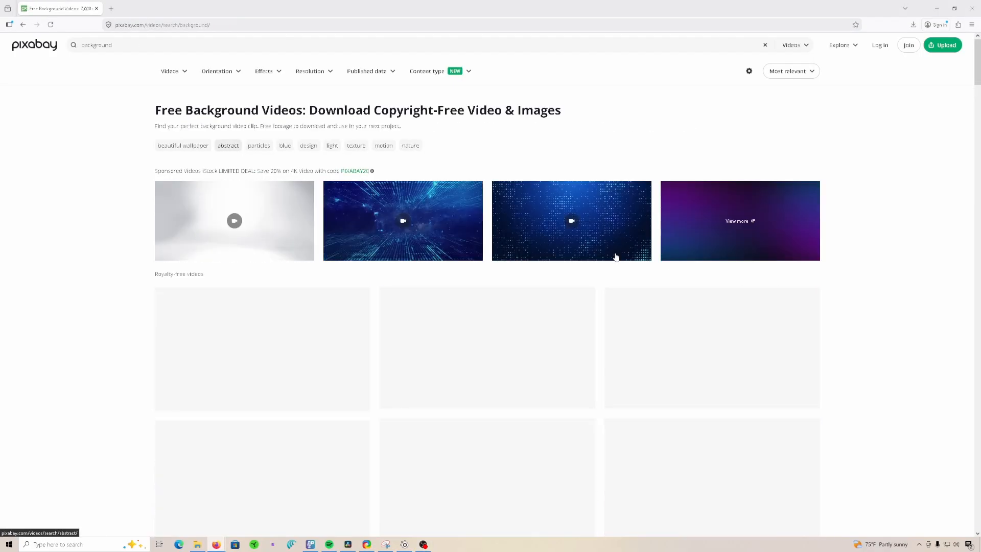
scroll(548, 321, "down", 2)
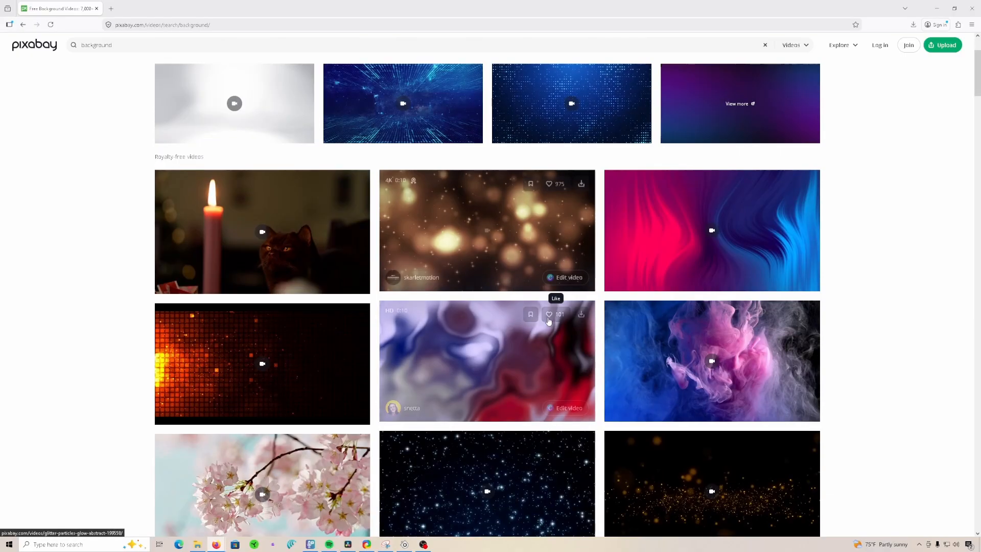
scroll(549, 321, "down", 3)
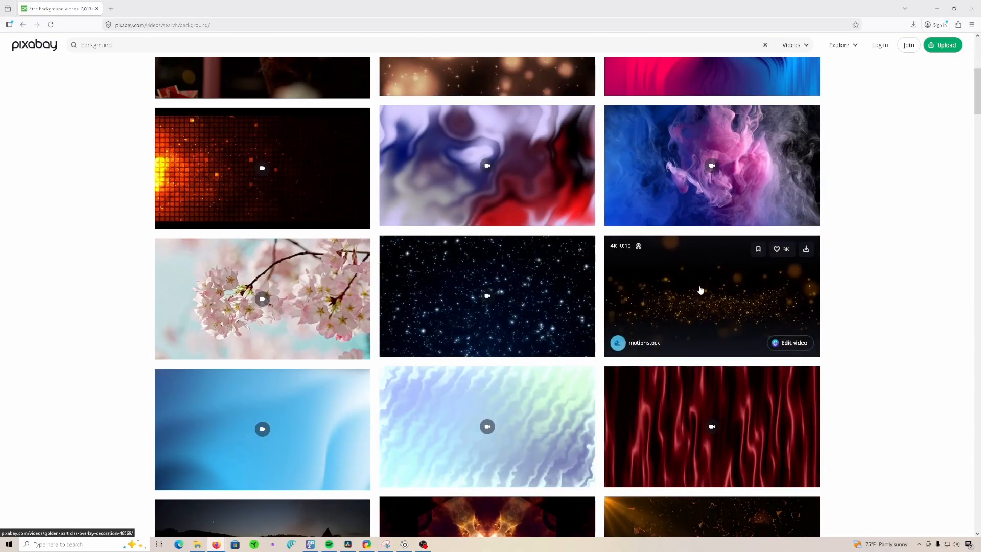
Step: Download the golden particles video and show it in the Downloads folder
left_click(804, 251)
left_click(595, 183)
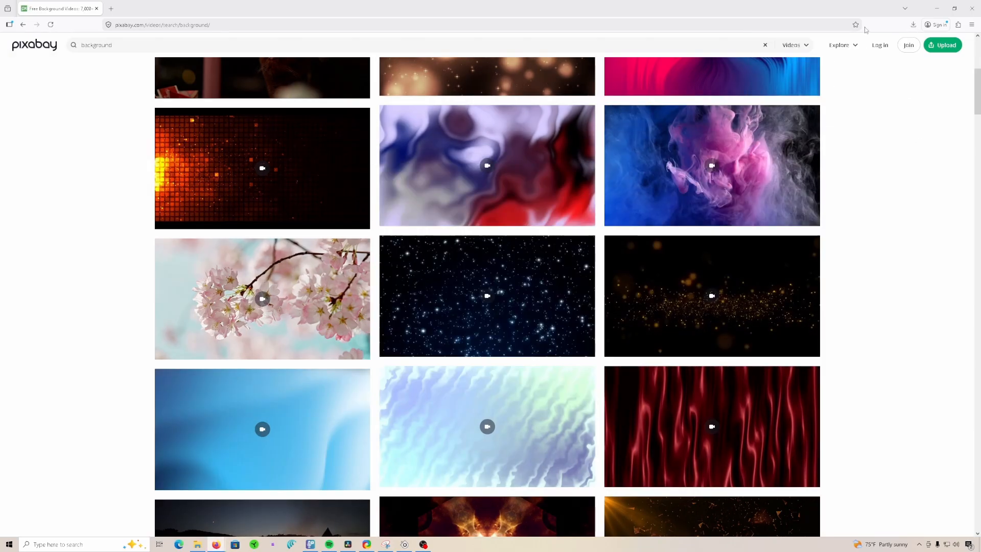
left_click(913, 24)
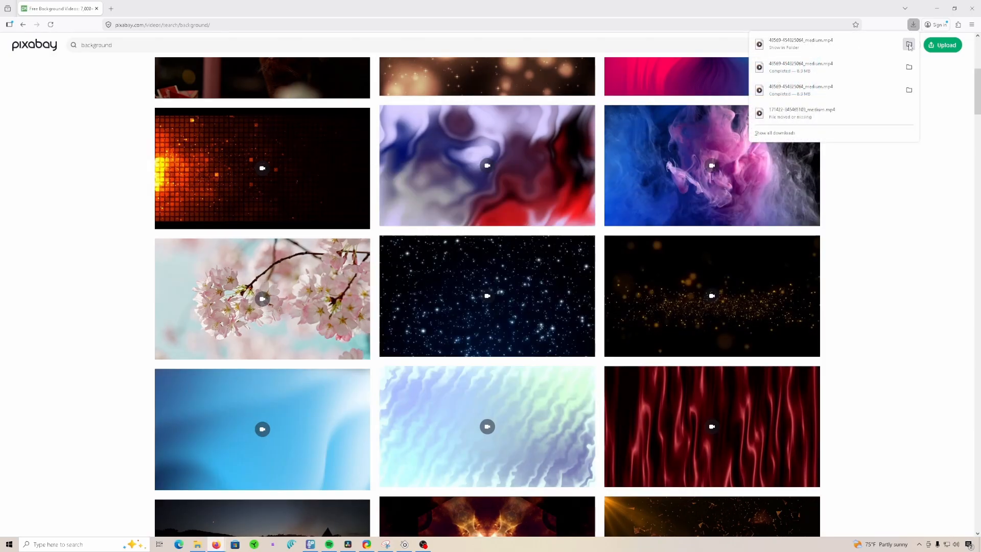
left_click(909, 45)
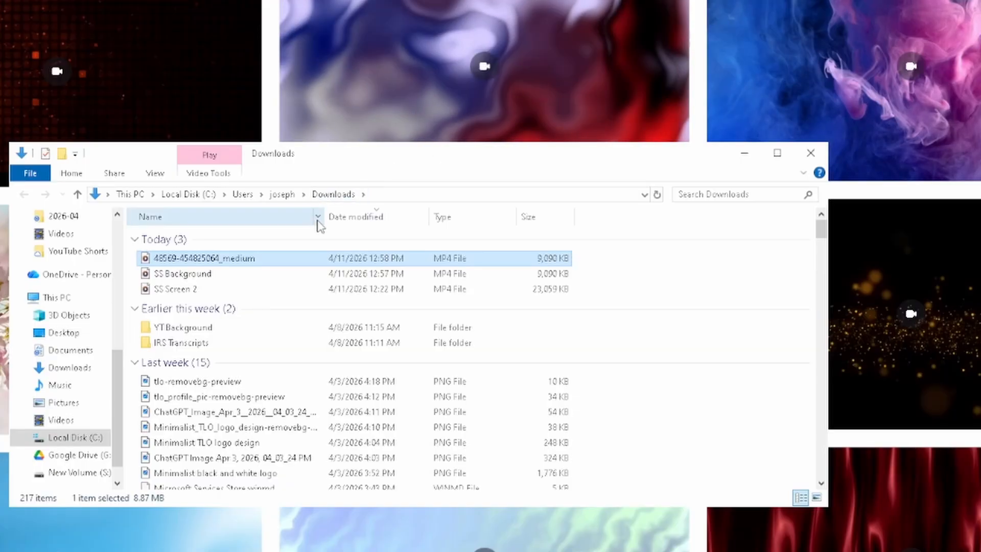
Step: Rename the downloaded clip to SS Background, accept SS Background (2), and close the folder
left_click(189, 259)
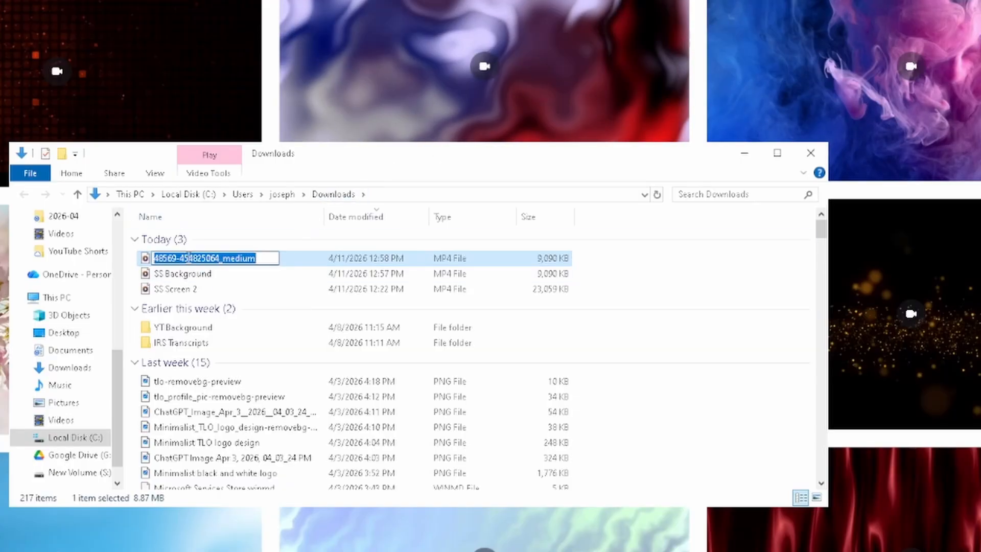
type("SS")
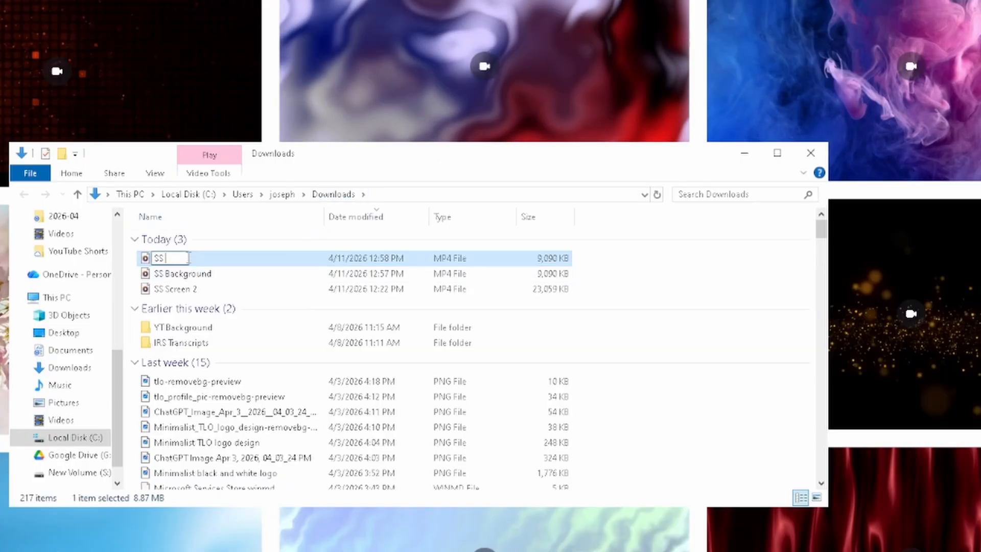
type(" Backgro")
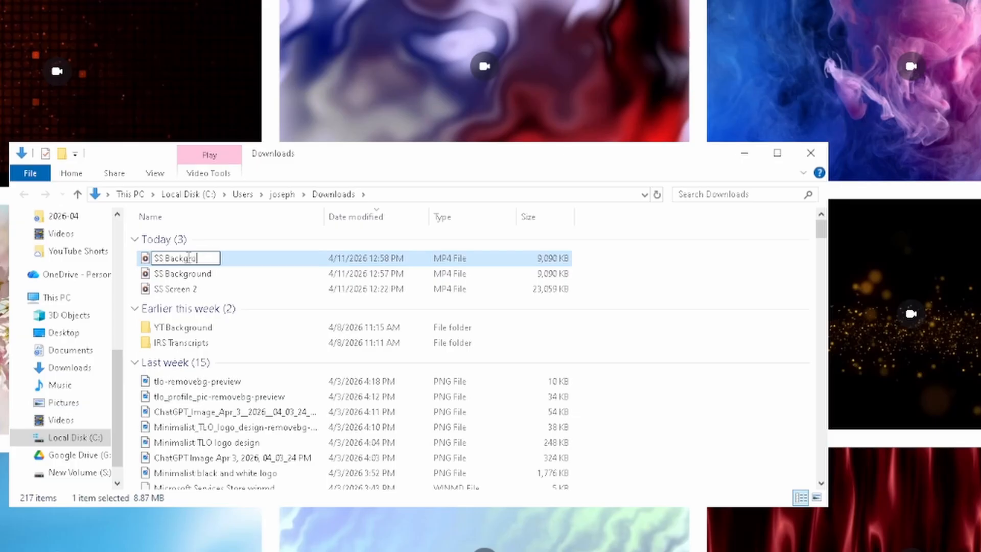
type("und")
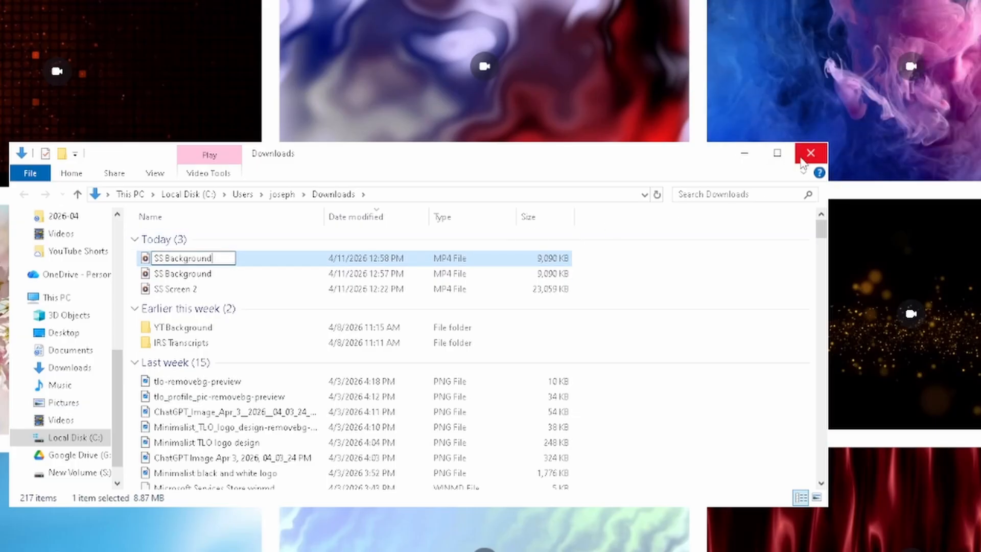
key("Return")
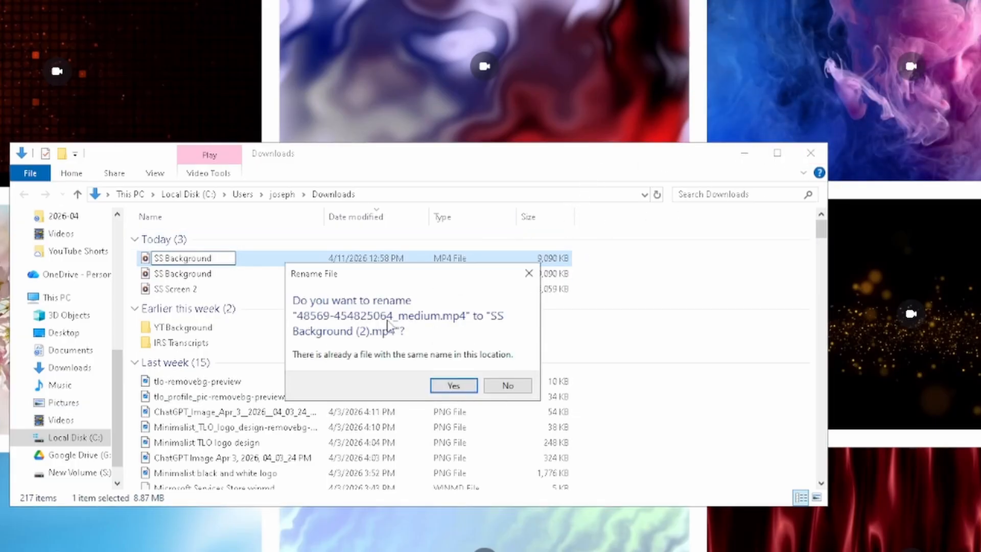
left_click(453, 386)
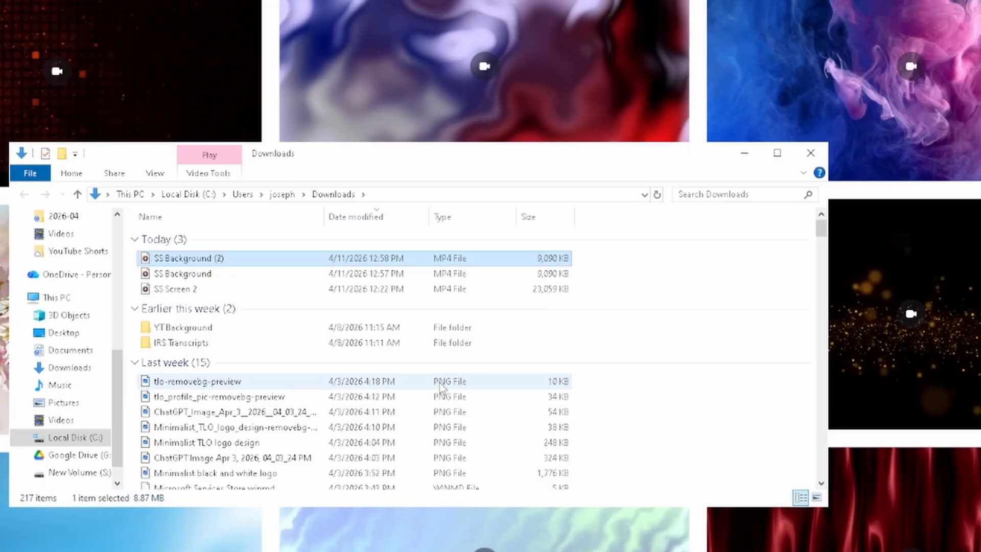
left_click(810, 153)
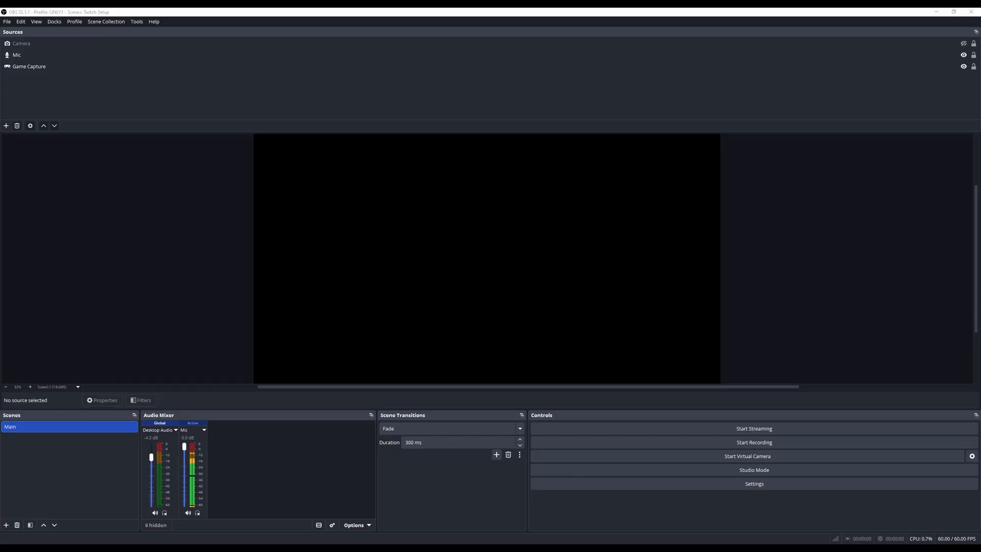
Step: Add an empty scene named SS Screen next to Main
left_click(6, 525)
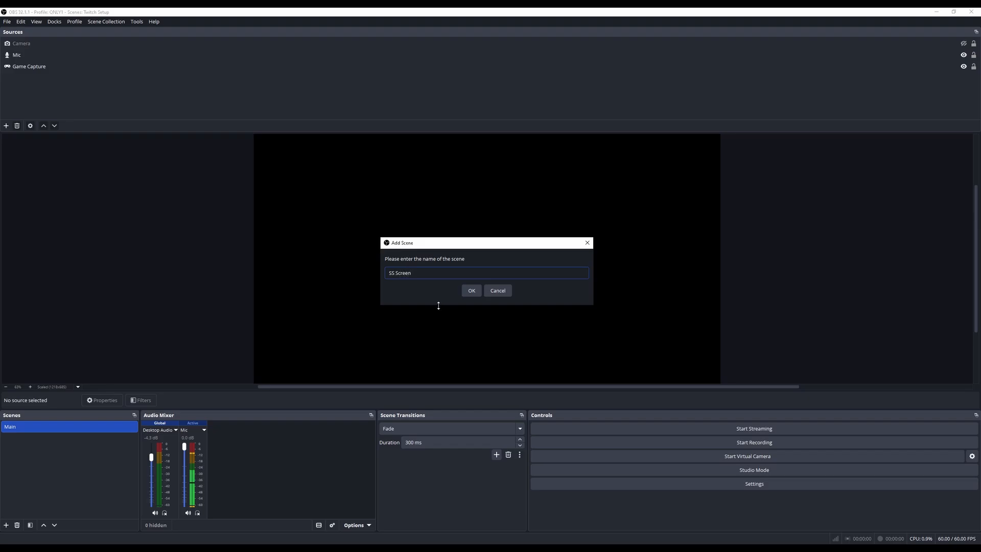
left_click(473, 294)
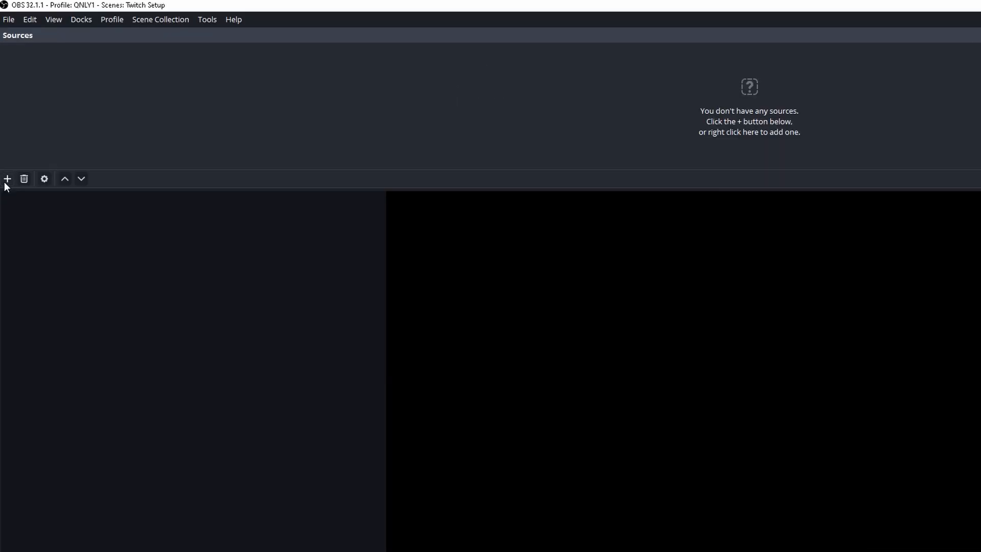
Step: Add a looping SS Background media source using SS Background (2).mp4, sized to fill the canvas
left_click(5, 126)
left_click(42, 347)
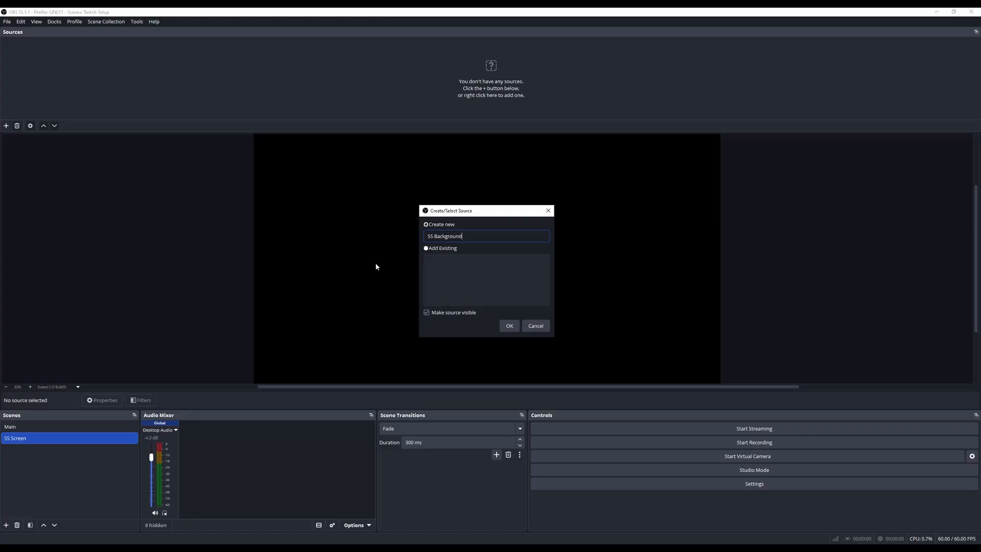
type("SS Background")
left_click(509, 326)
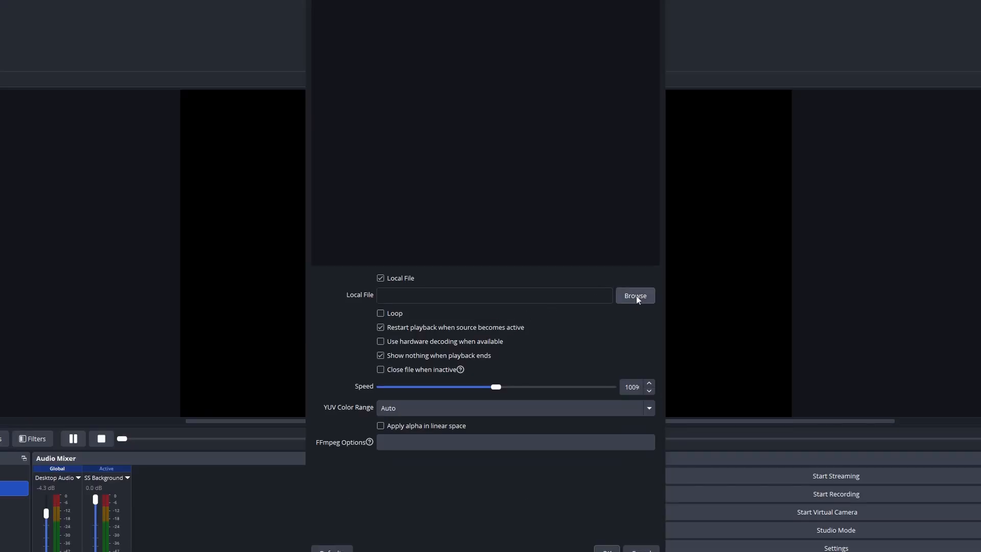
left_click(636, 295)
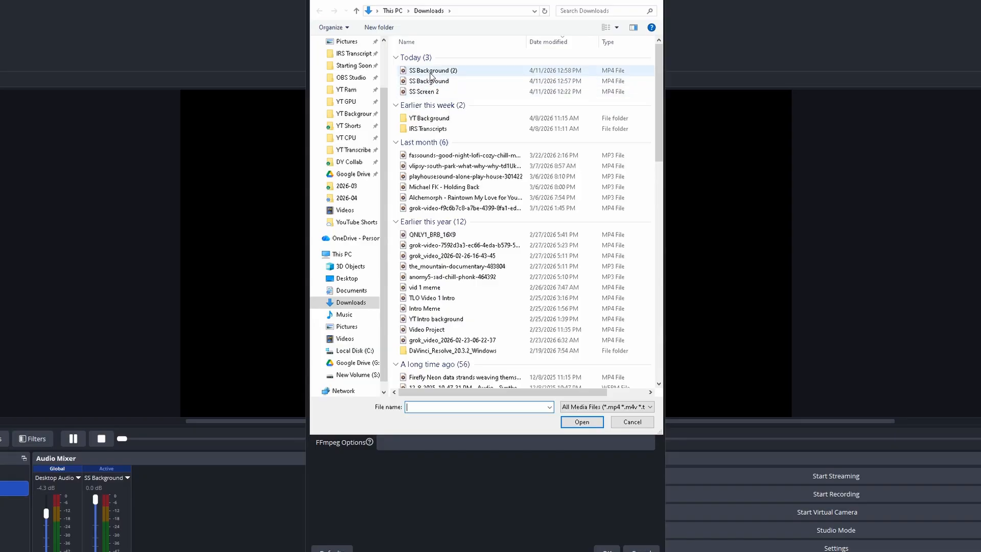
left_click(430, 73)
left_click(583, 421)
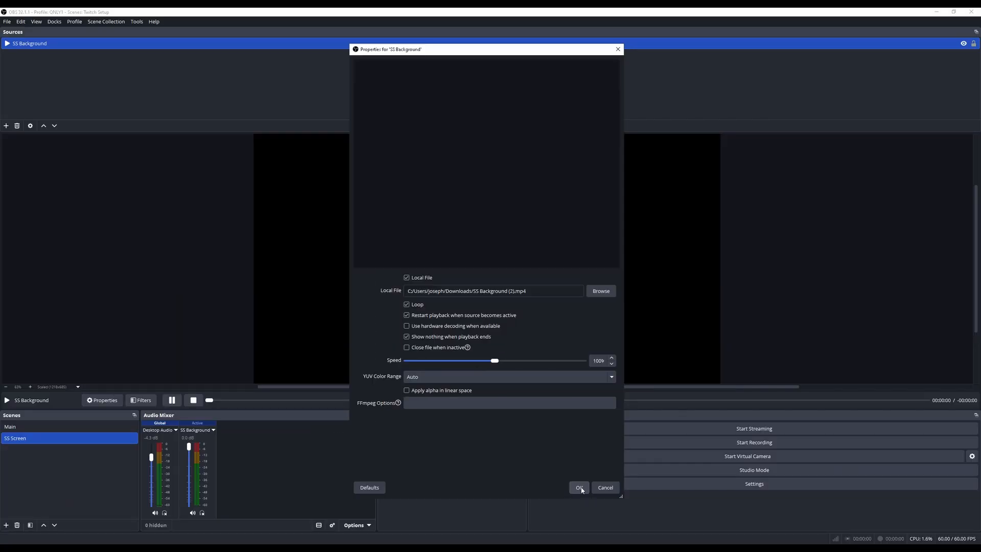
left_click(580, 487)
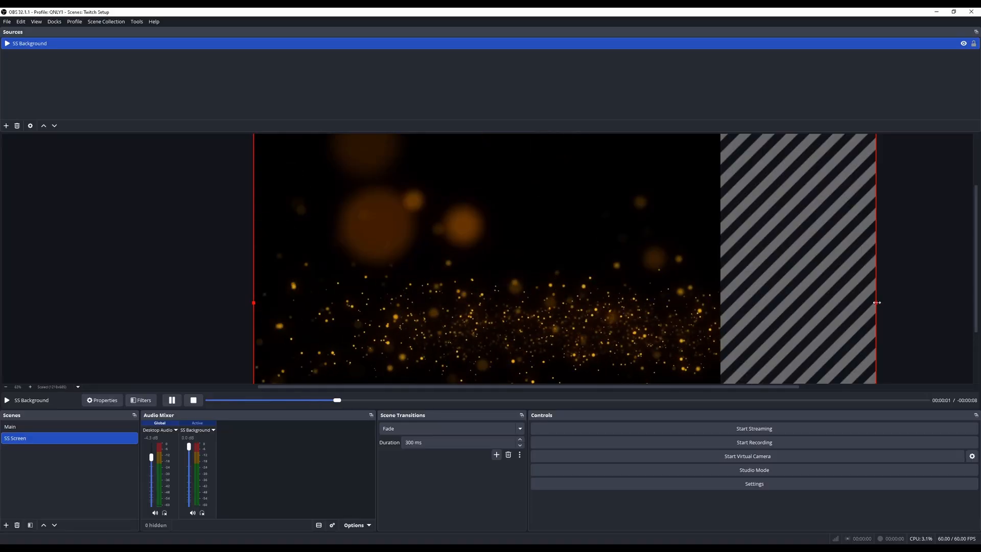
left_click_drag(877, 302, 720, 300)
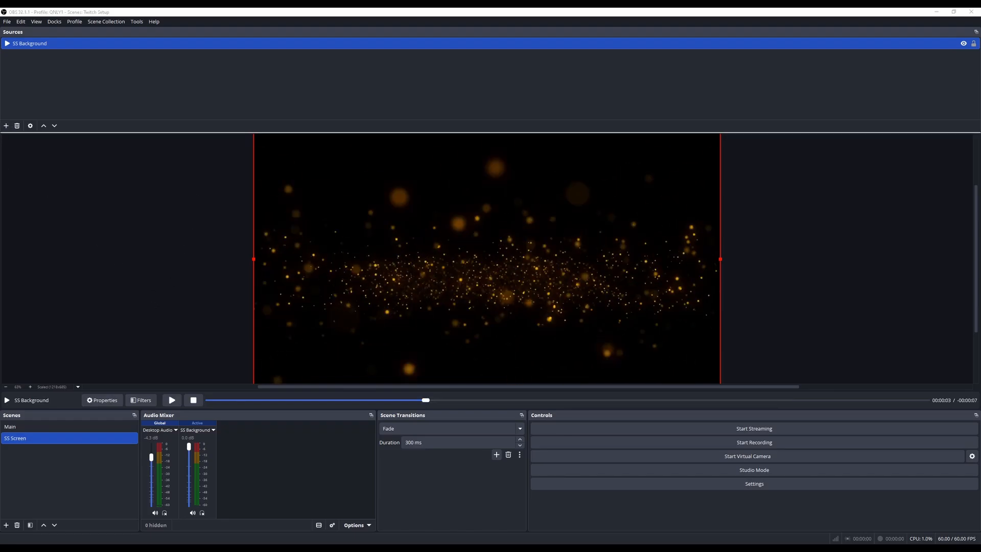
left_click(6, 126)
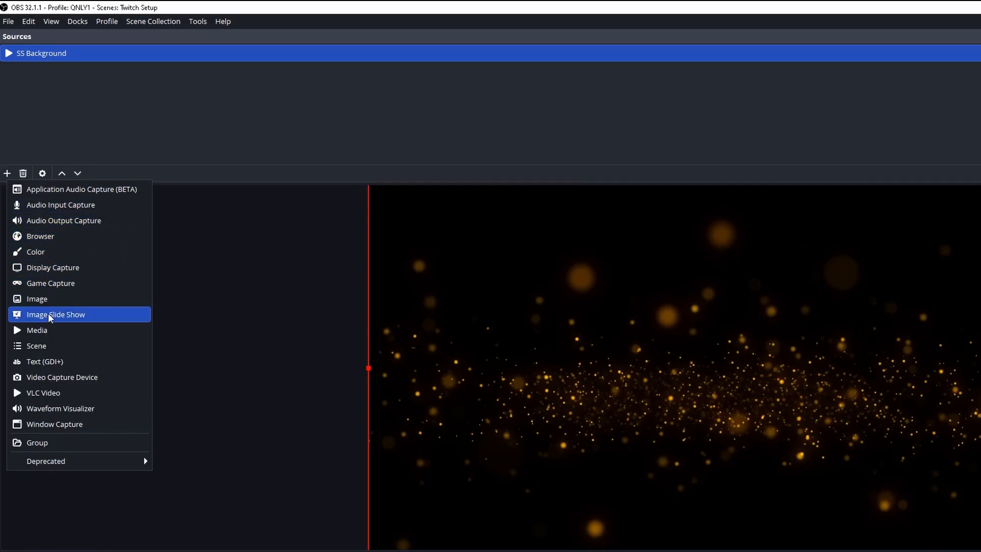
Step: Add a text source reading 'Twitch Handle' and place it at the top centre
left_click(45, 362)
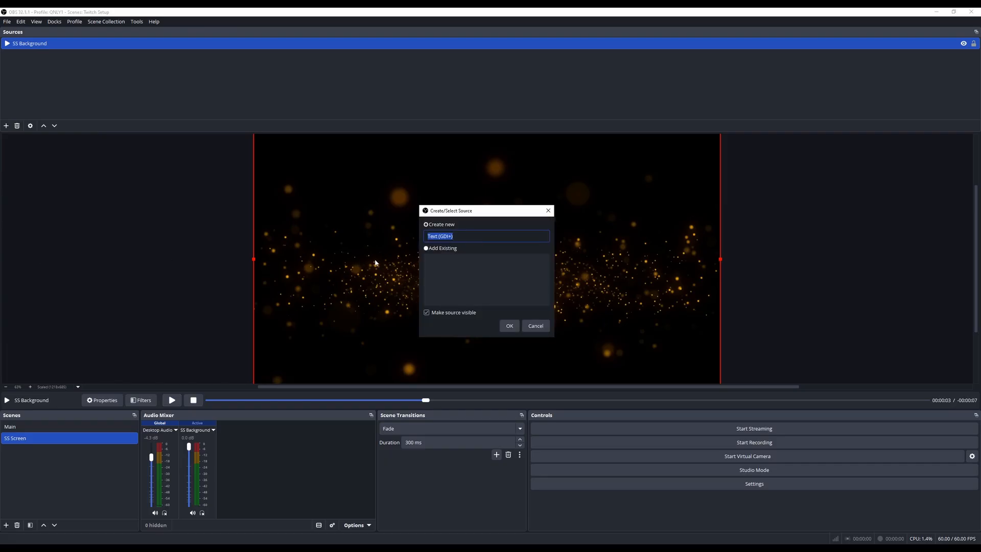
type("Twitch Handle")
left_click(509, 326)
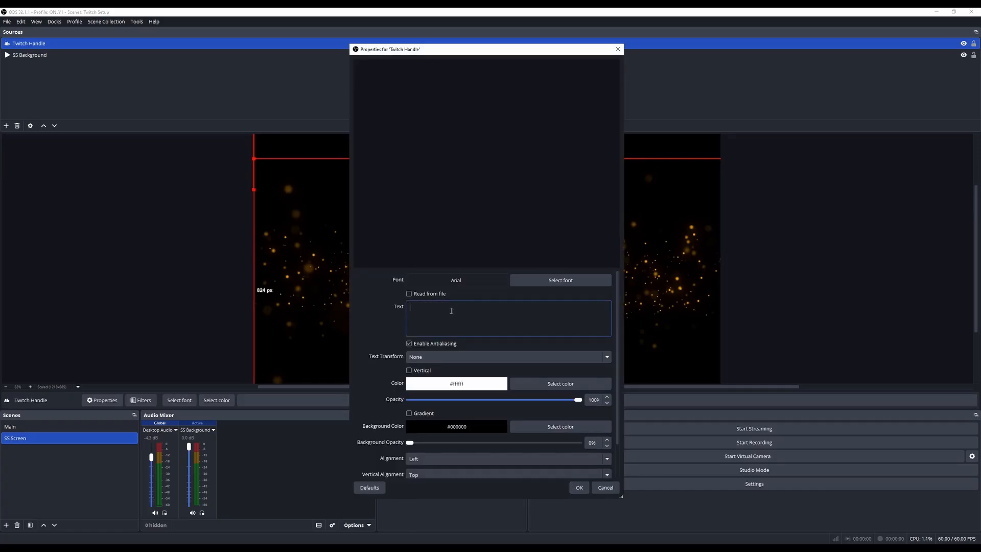
type("Twitch H")
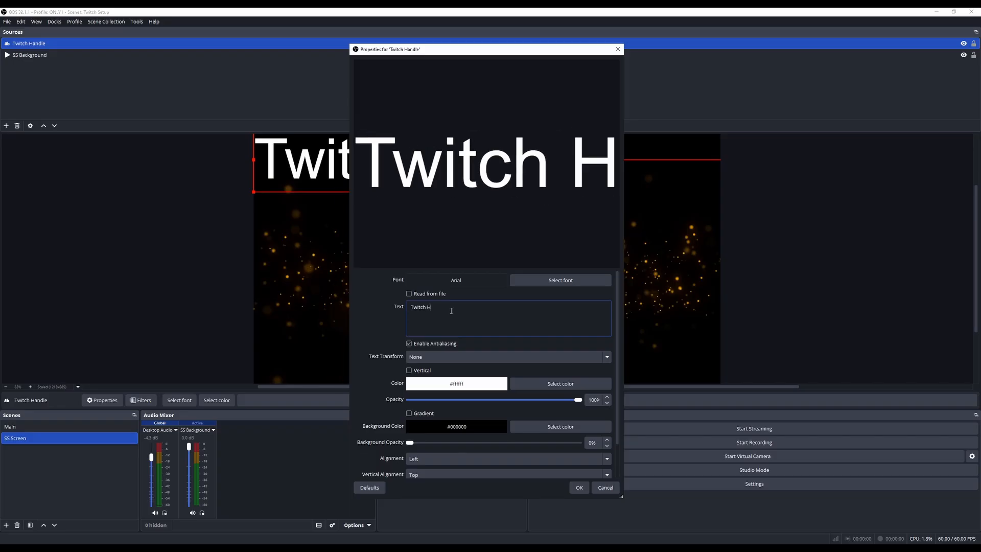
type("andle")
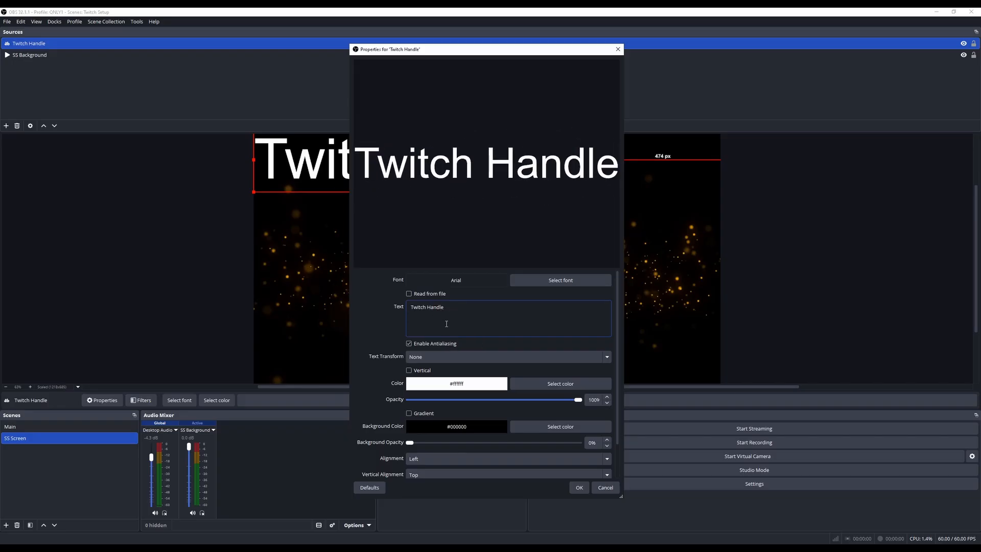
left_click(581, 490)
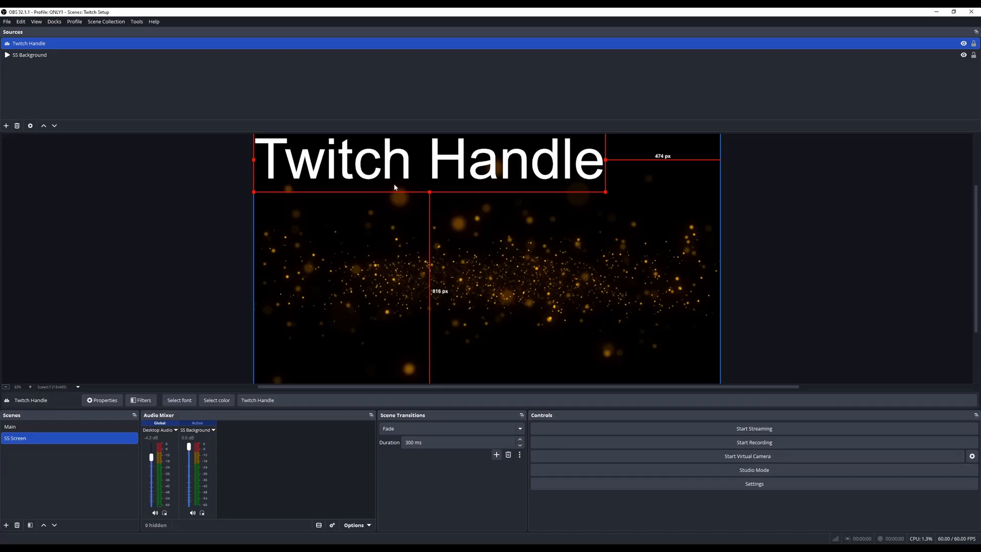
left_click_drag(401, 178, 460, 202)
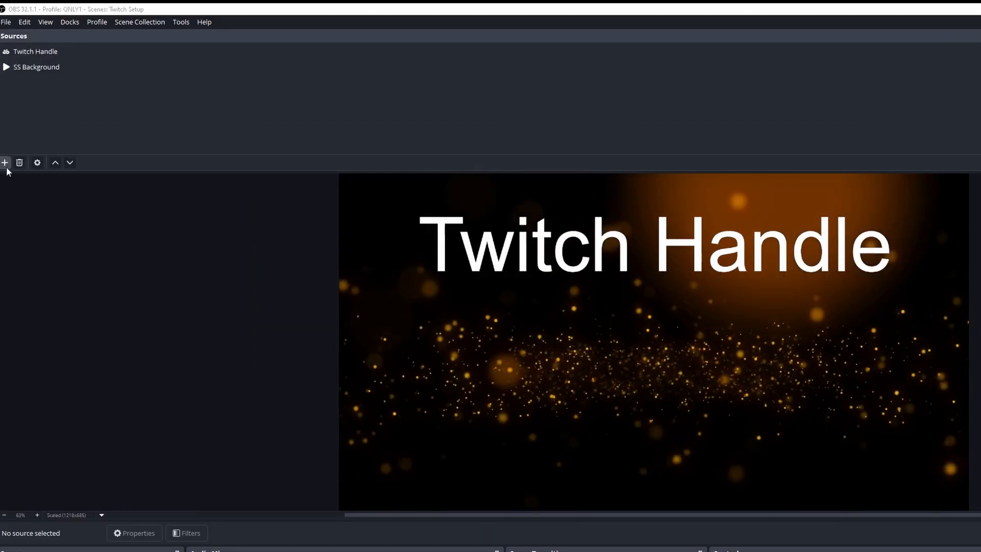
Step: Add a Text (GDI+) source named Countdown showing 4:00, centred below Twitch Handle
left_click(5, 164)
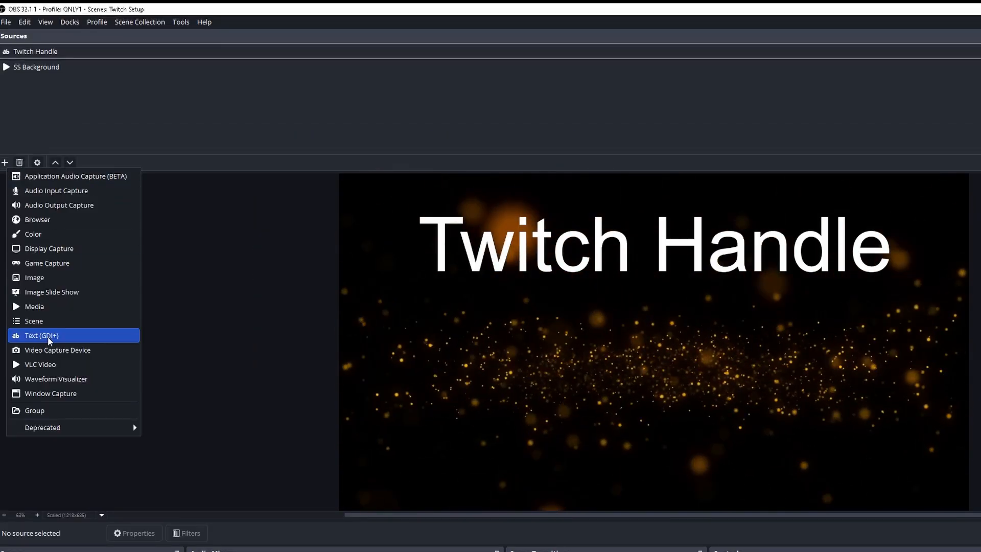
left_click(49, 336)
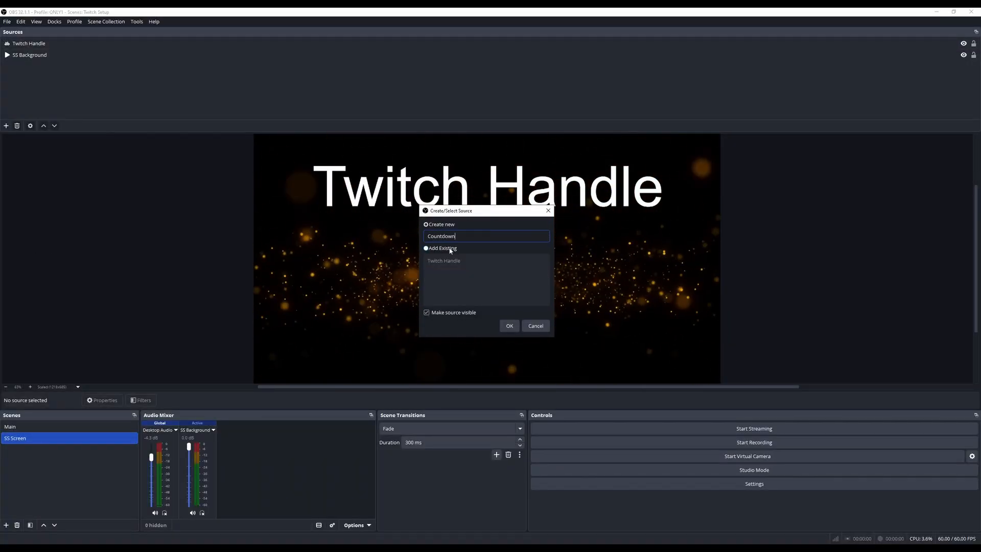
left_click(509, 327)
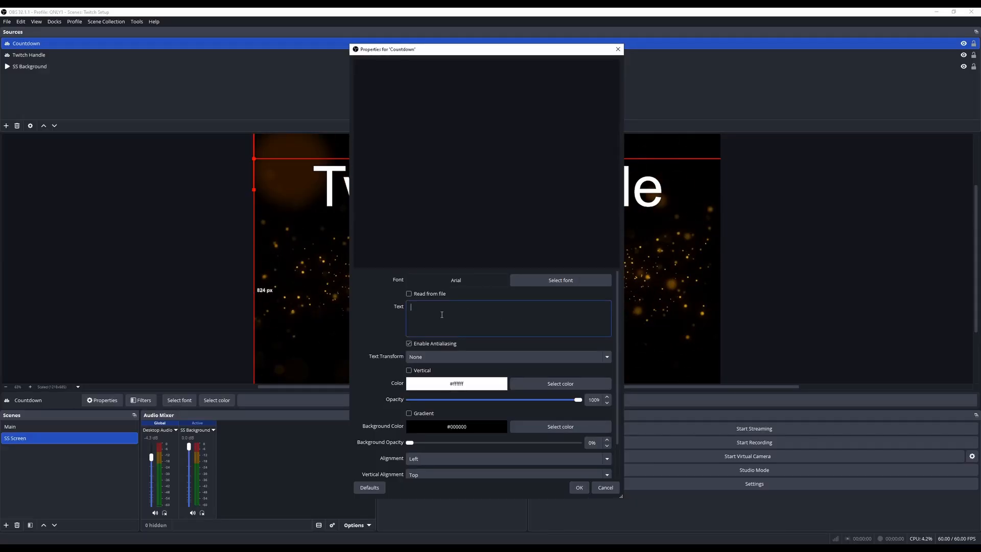
type("4:00")
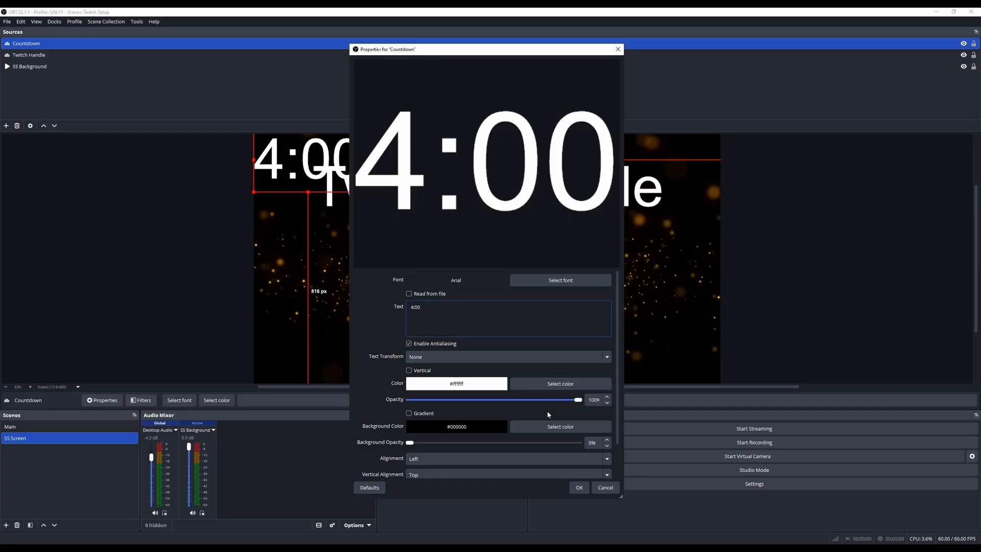
left_click(579, 488)
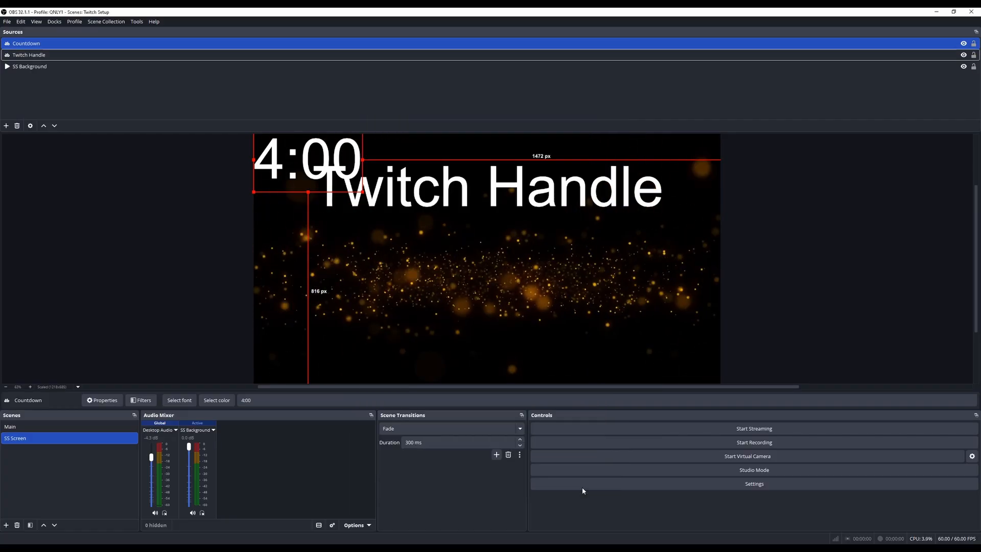
left_click_drag(309, 168, 488, 310)
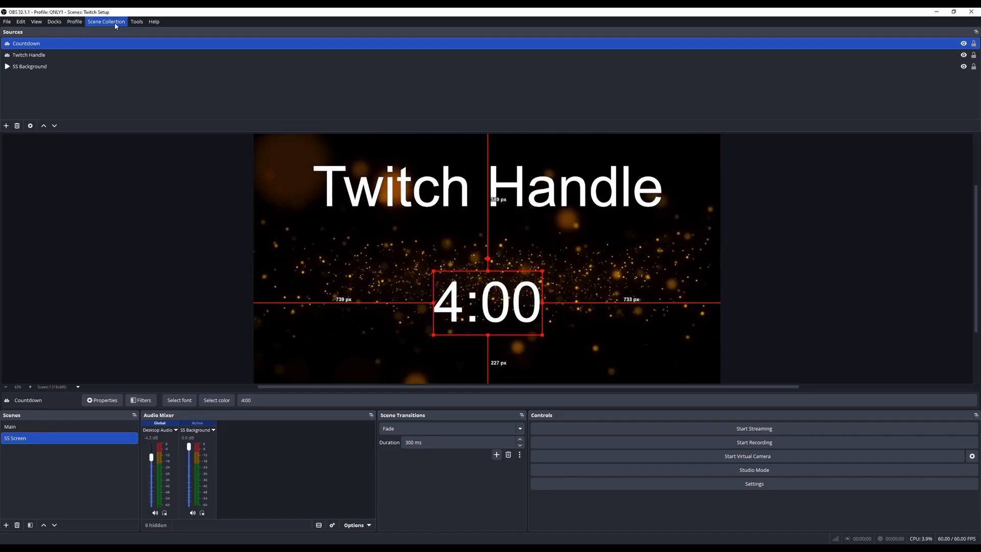
Step: Load the countdown.lua script through Tools > Scripts
left_click(136, 21)
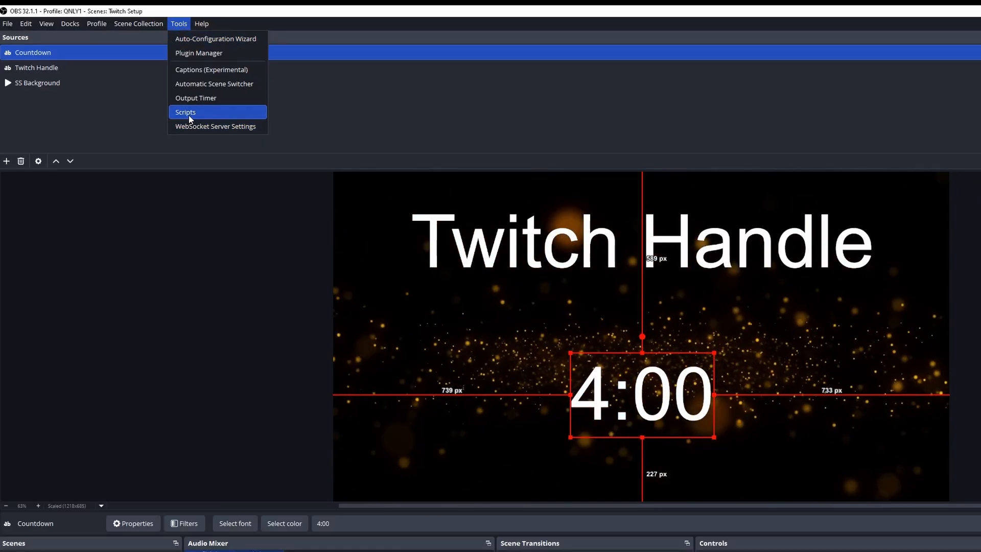
left_click(188, 115)
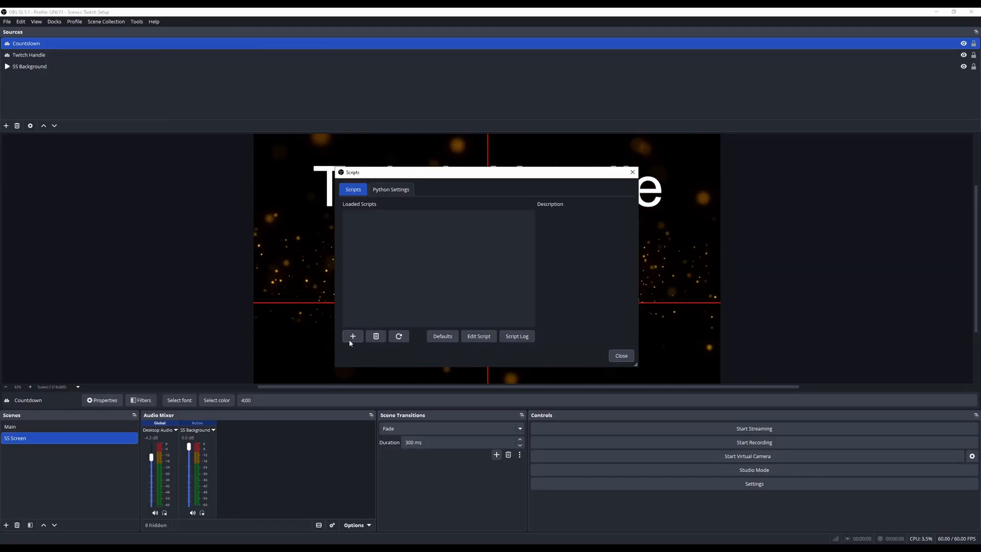
left_click(351, 338)
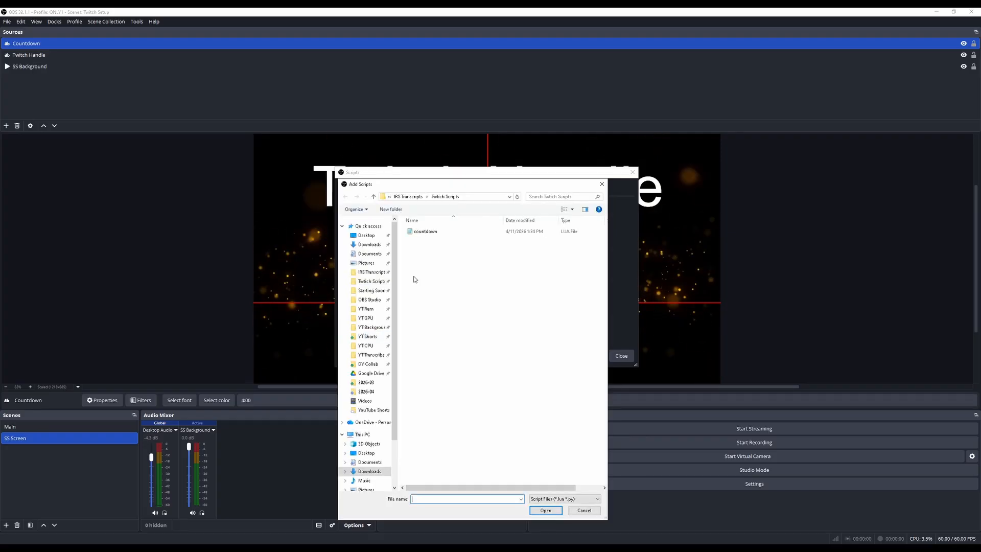
left_click(428, 233)
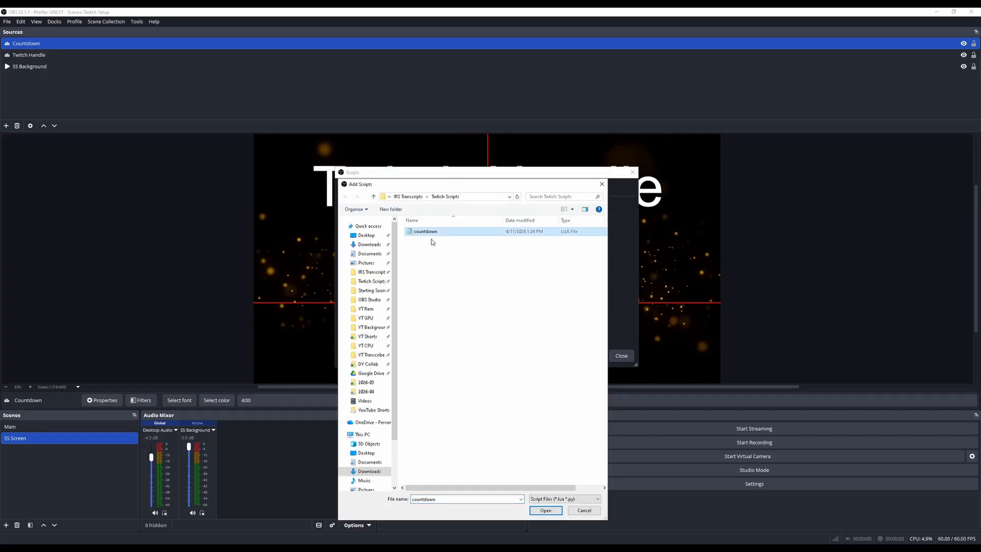
left_click(545, 511)
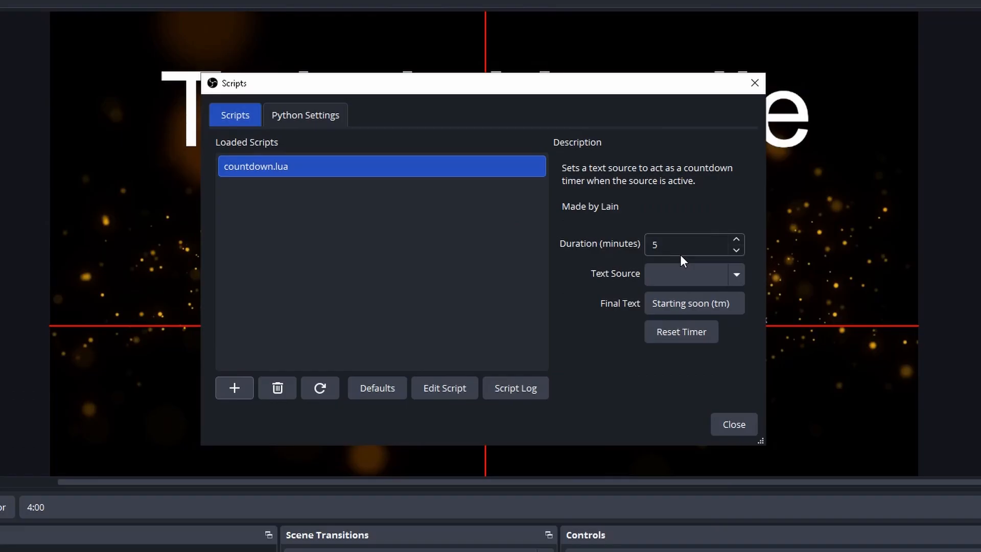
Step: Set the script's duration to 4, text source to Countdown, and final text to Live
left_click(736, 249)
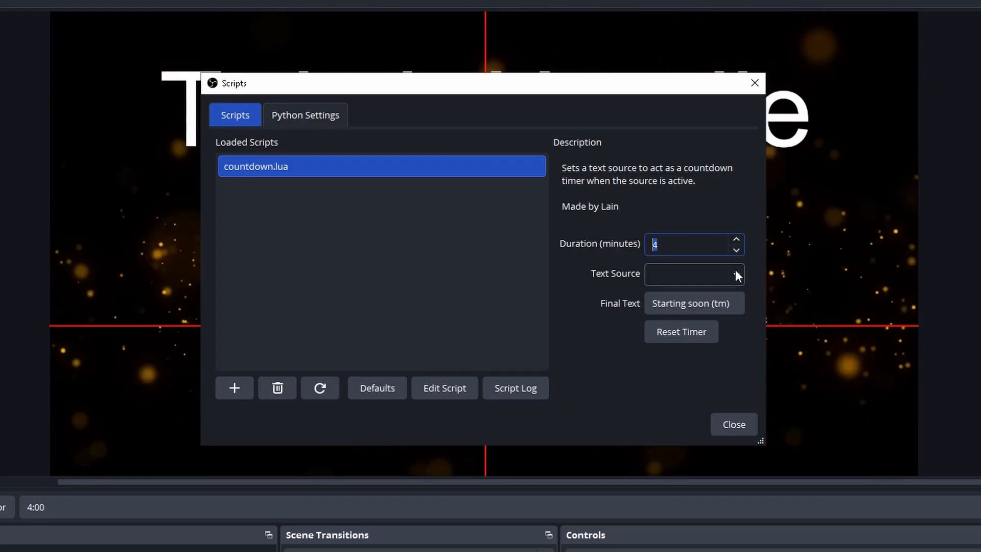
left_click(735, 274)
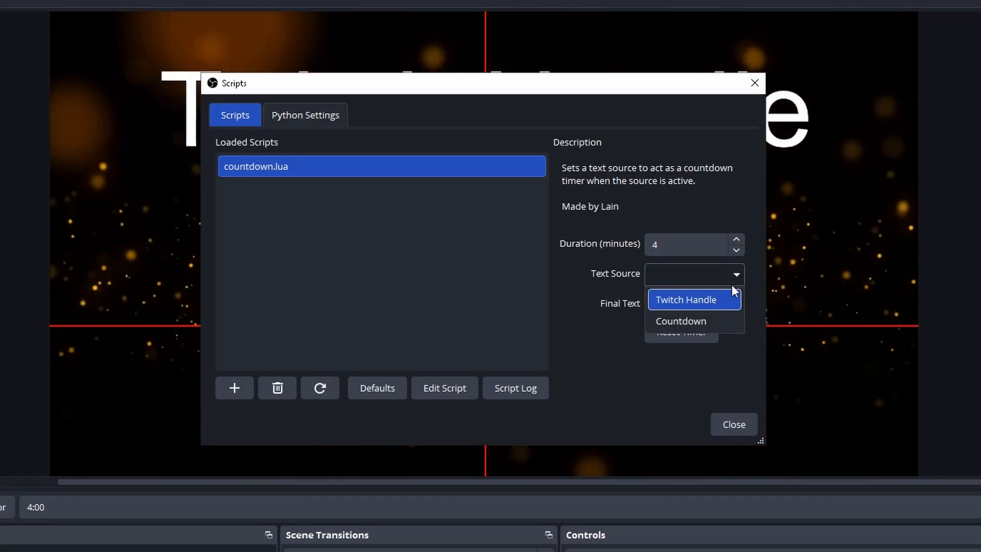
left_click(704, 321)
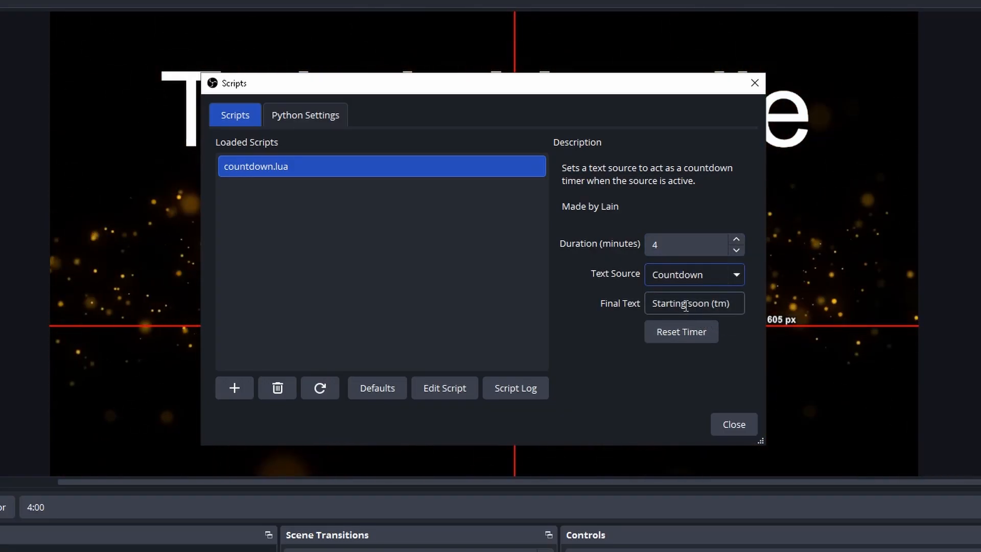
left_click_drag(731, 304, 556, 313)
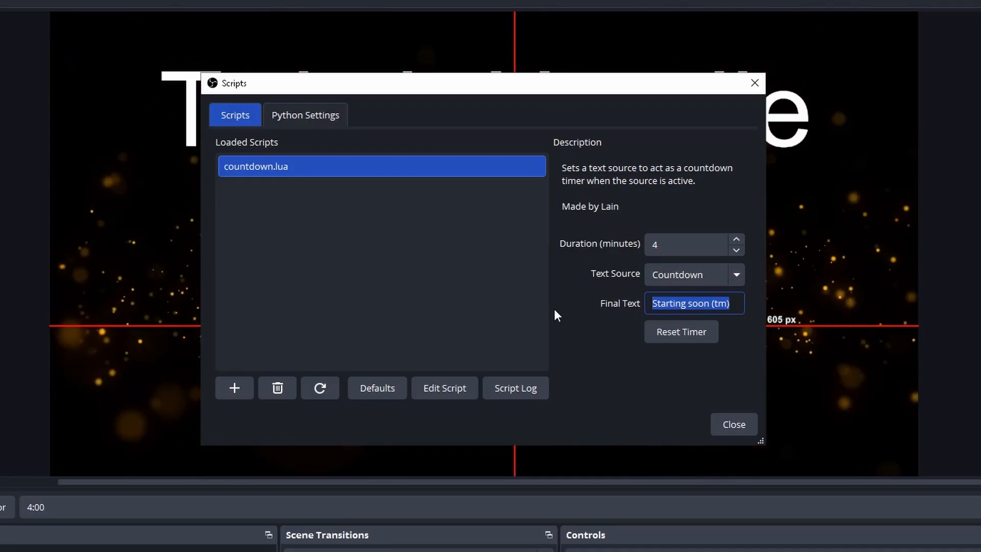
type("Live")
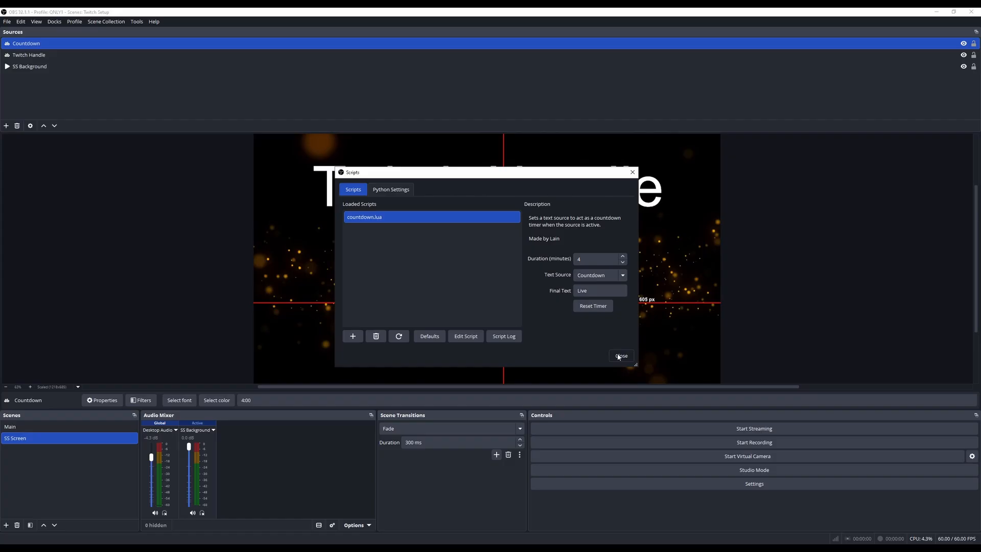
Step: Close the Scripts window and switch to Main and back to SS Screen to restart the countdown
left_click(734, 424)
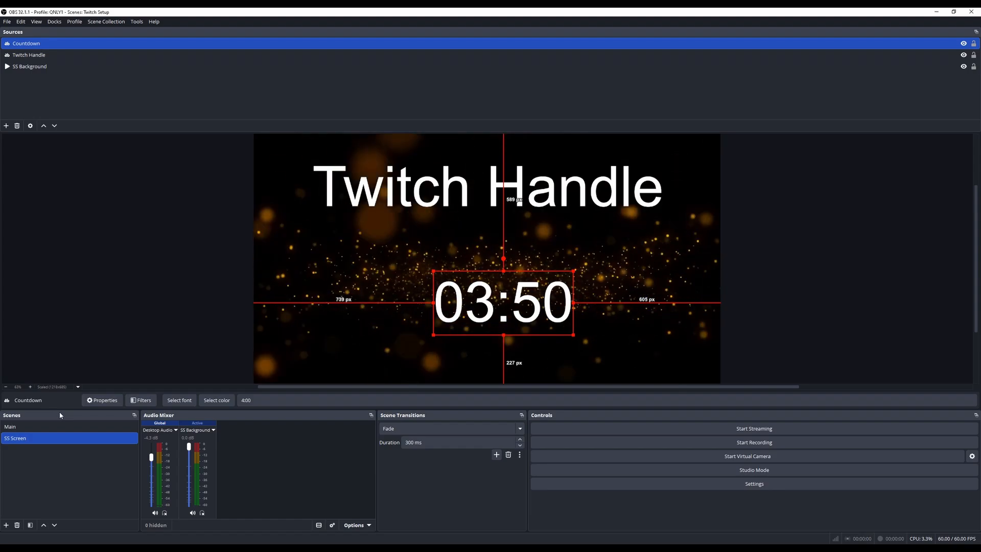
left_click(32, 426)
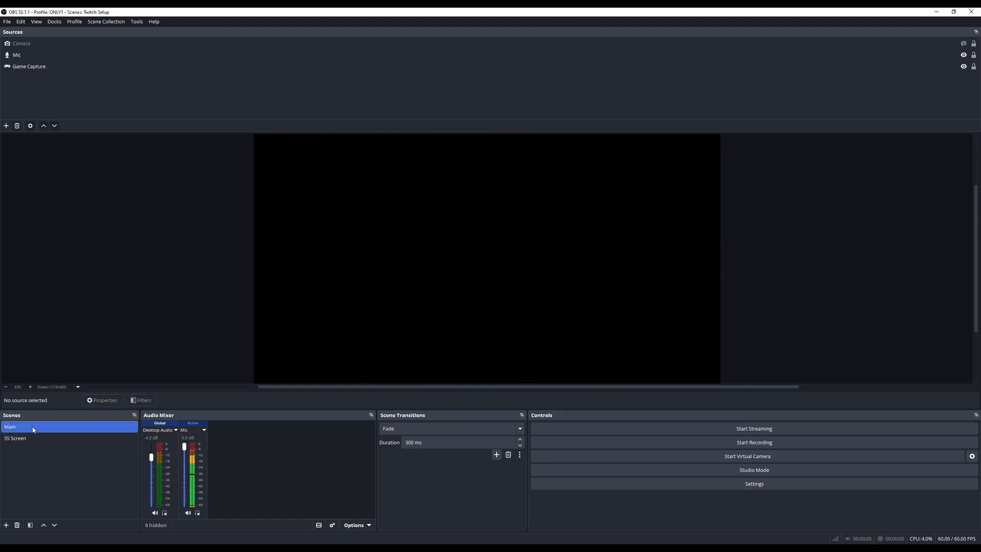
left_click(31, 439)
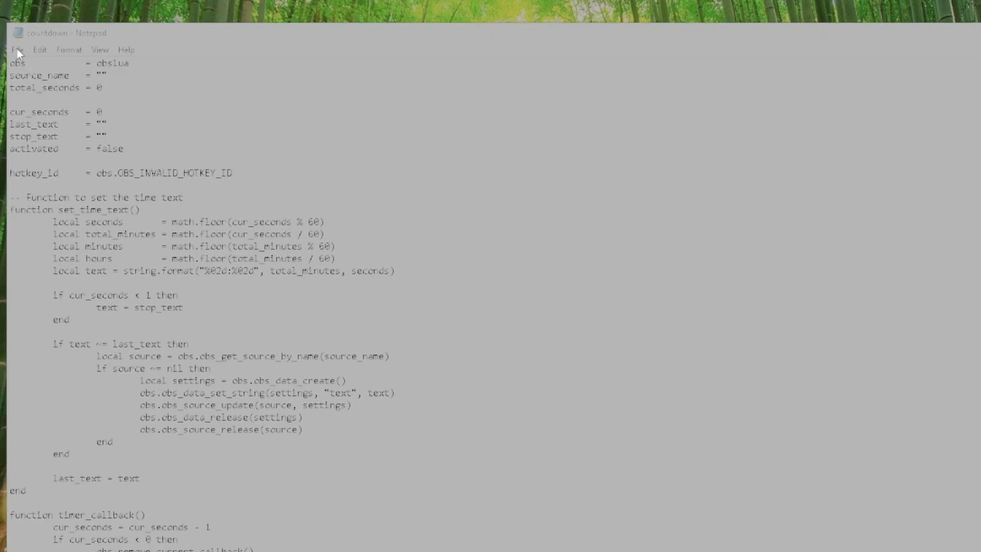
Step: Prepare Save As with file name countdown.lua and type All Files
left_click(16, 49)
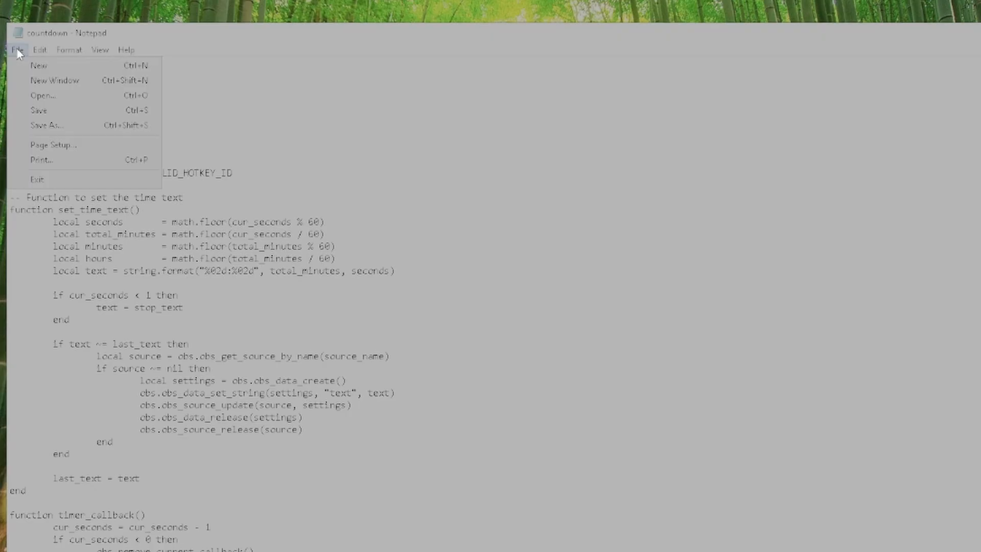
left_click(52, 123)
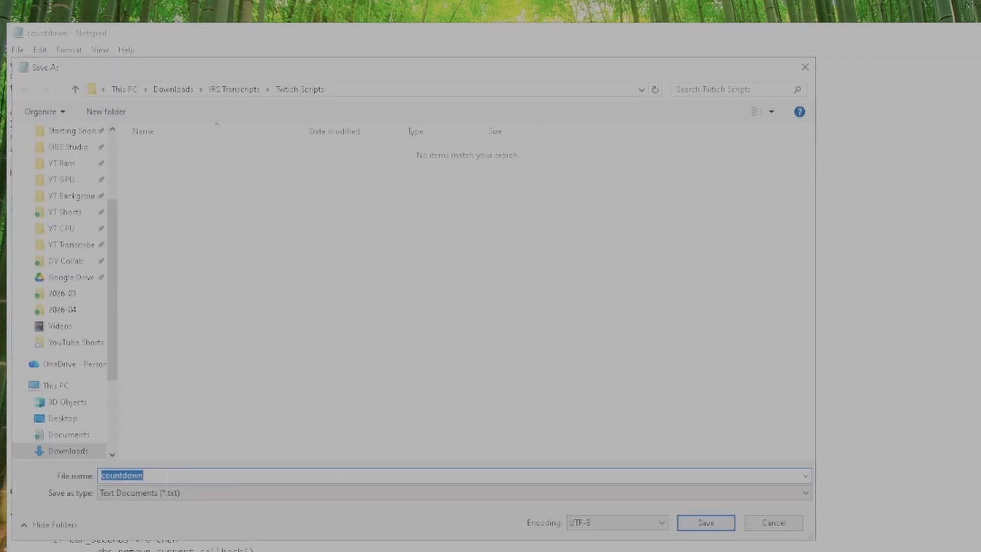
type(".")
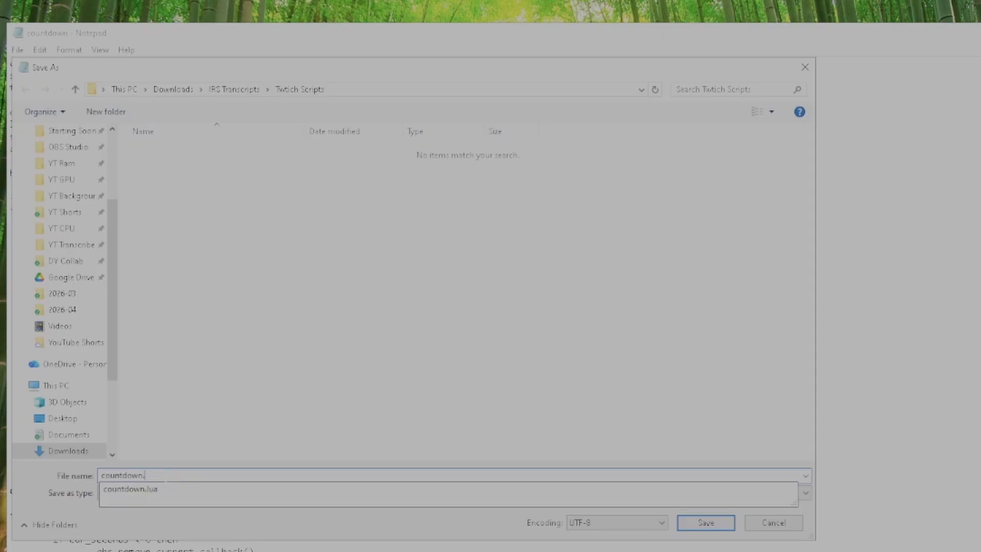
type("lua")
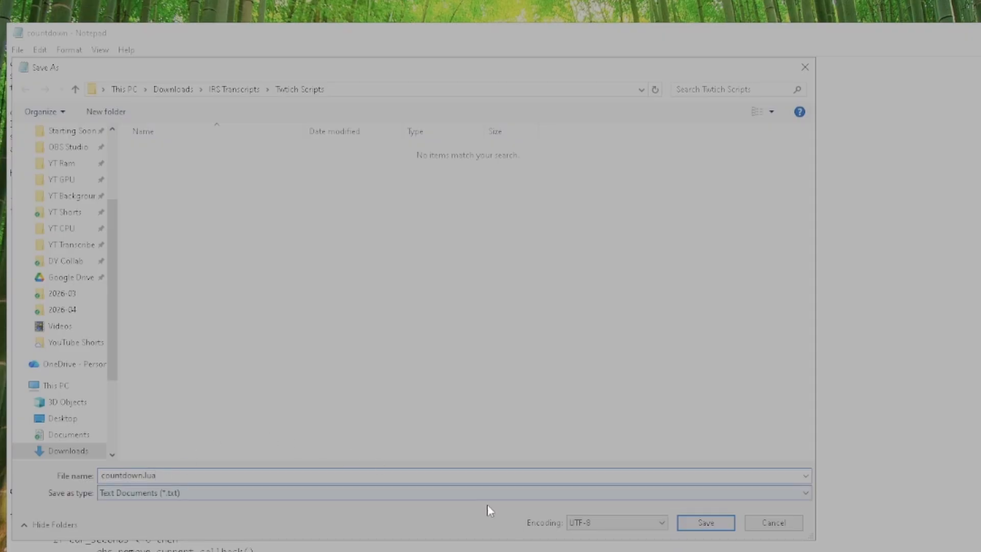
left_click(805, 497)
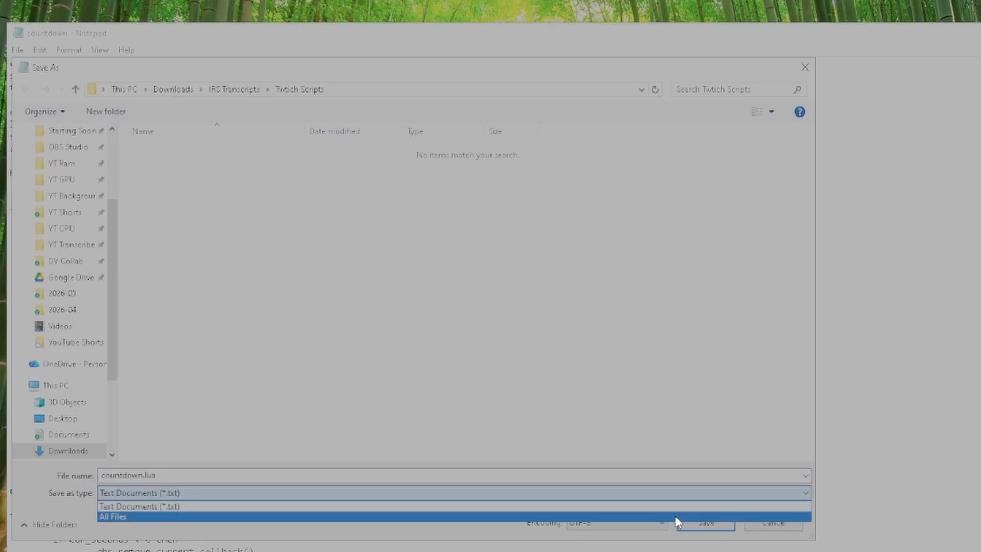
left_click(675, 516)
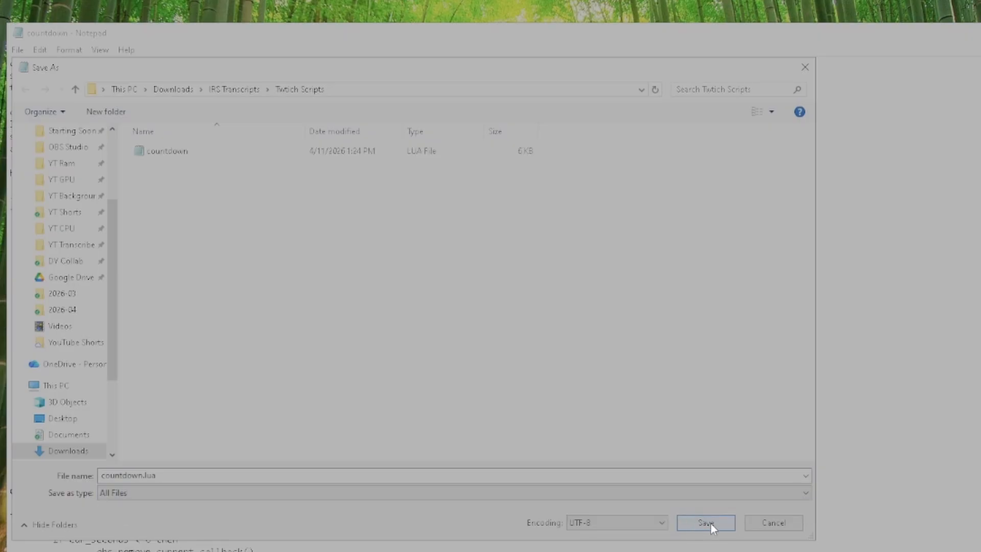